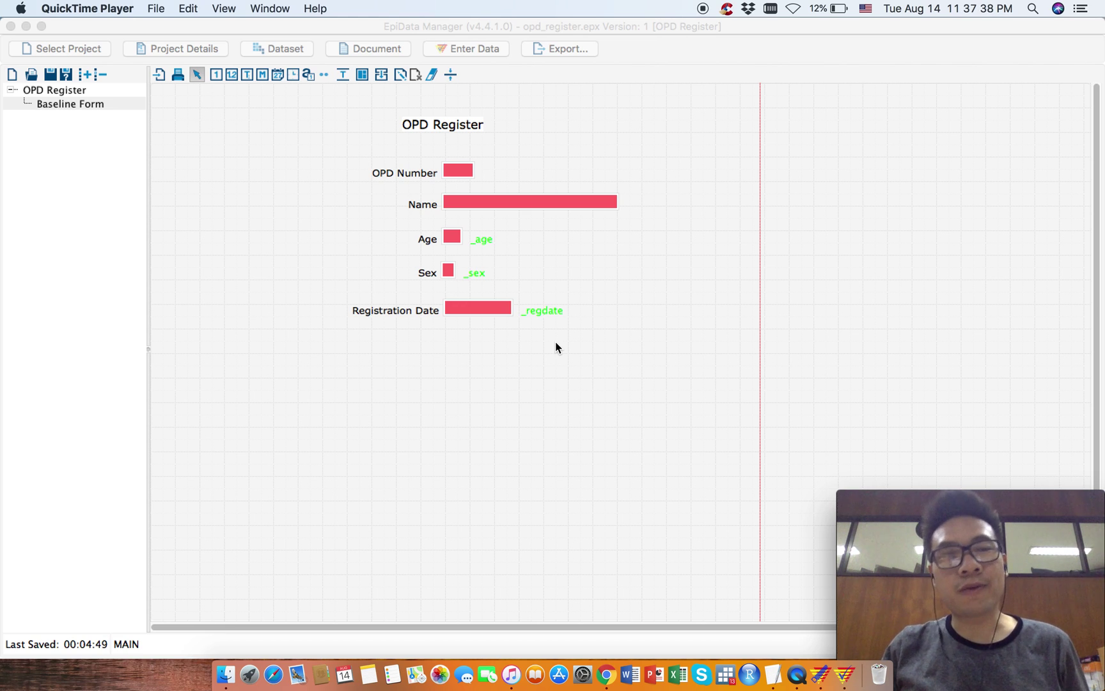
# Check the OPD field list notes, then return to the OPD Register form.
pyautogui.hotkey('ctrl', 'Up')
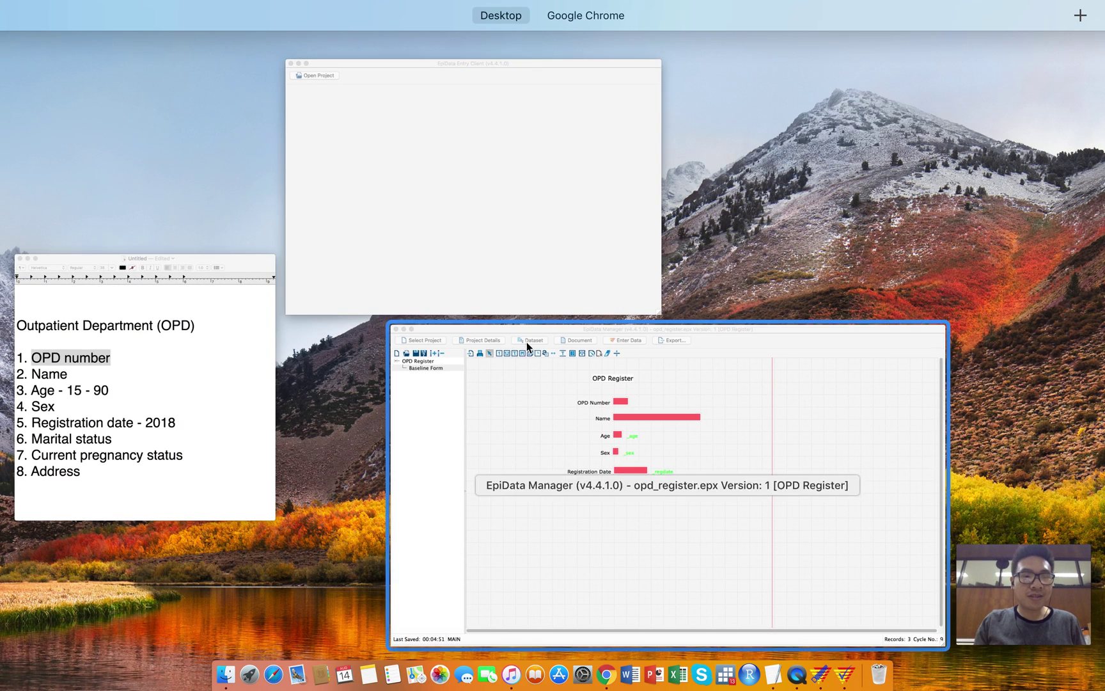
pyautogui.click(193, 365)
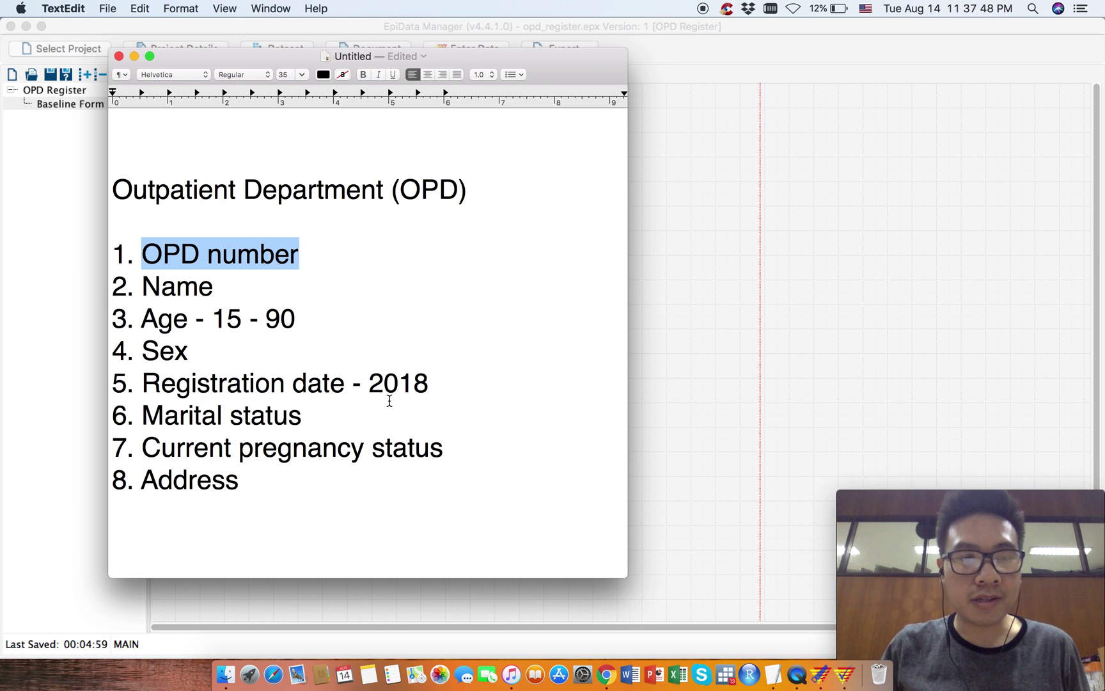
pyautogui.click(690, 50)
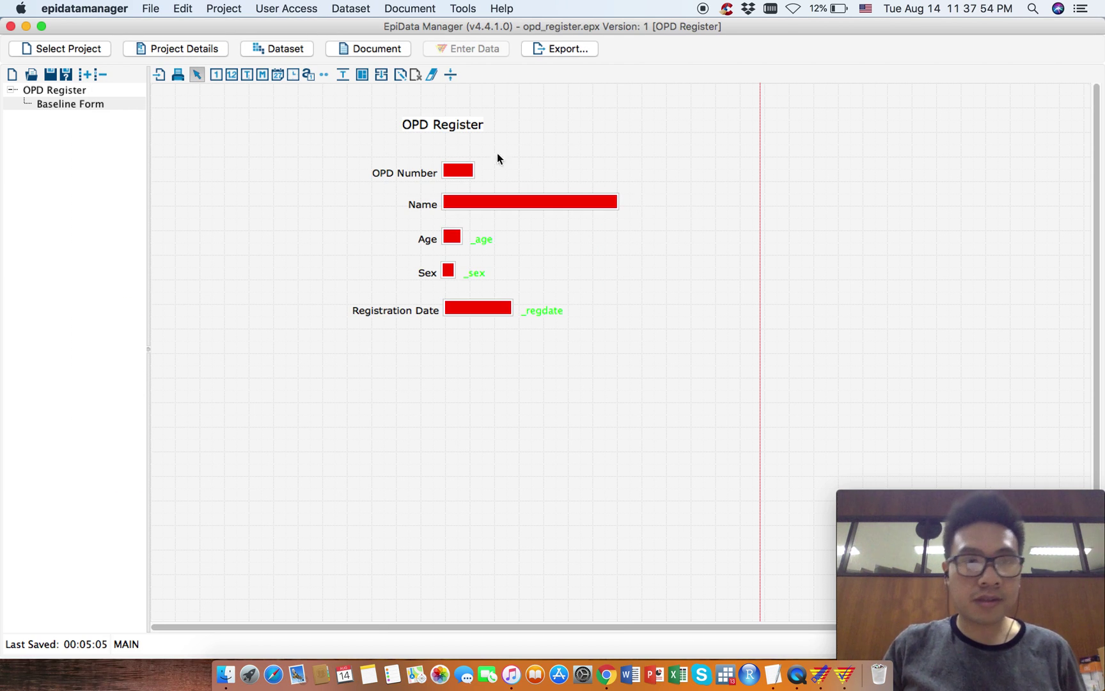
# Place an integer field labelled 'Marital Status', named marital, and begin a new value-label set.
pyautogui.click(217, 76)
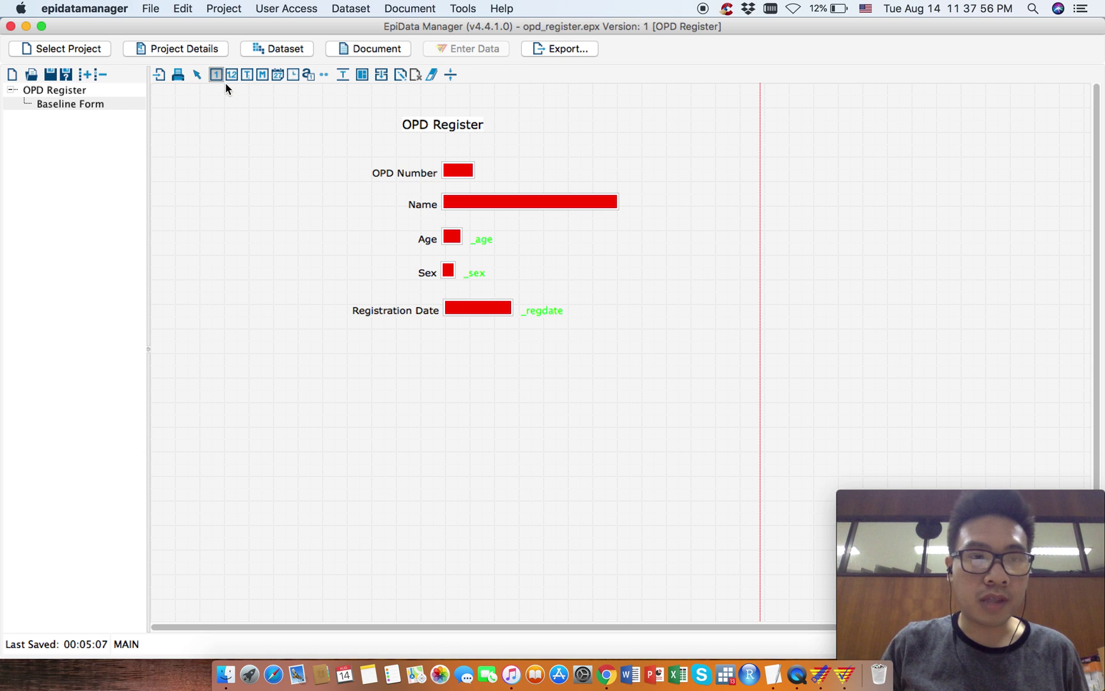
pyautogui.click(444, 333)
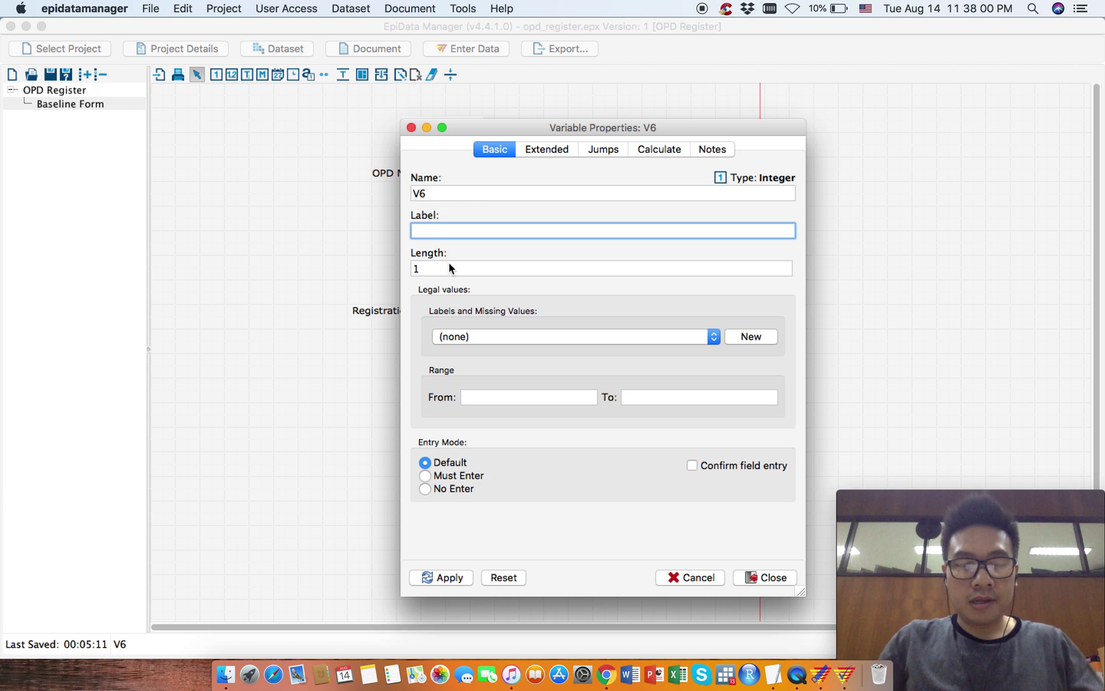
pyautogui.write('Marital Status')
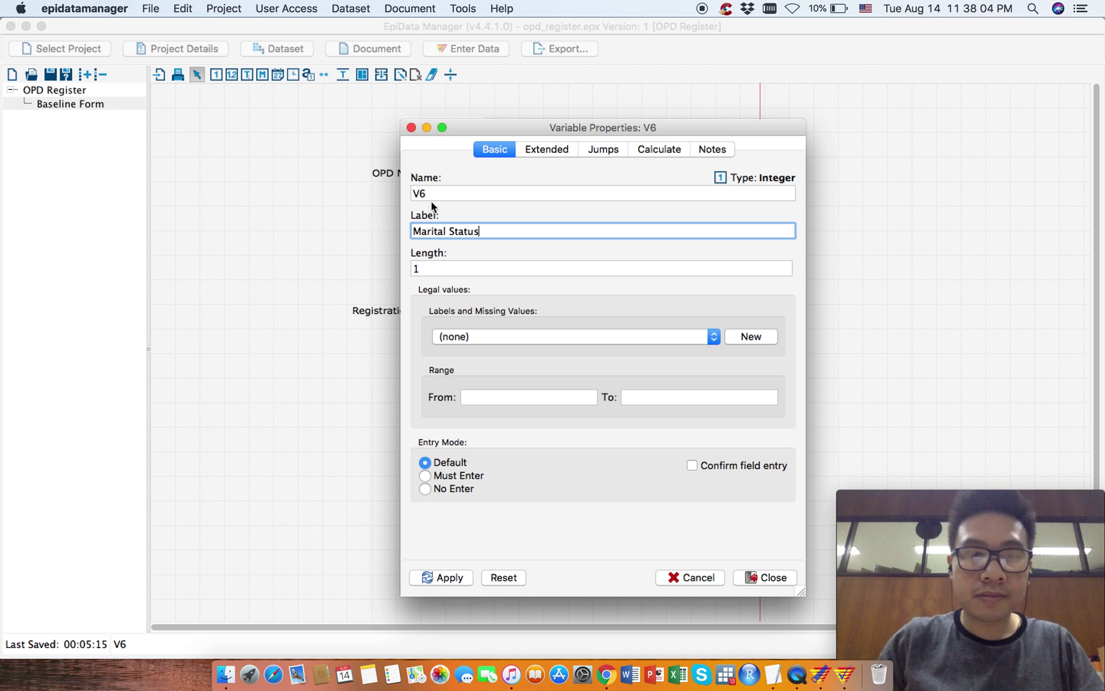
pyautogui.doubleClick(432, 194)
pyautogui.write('marital')
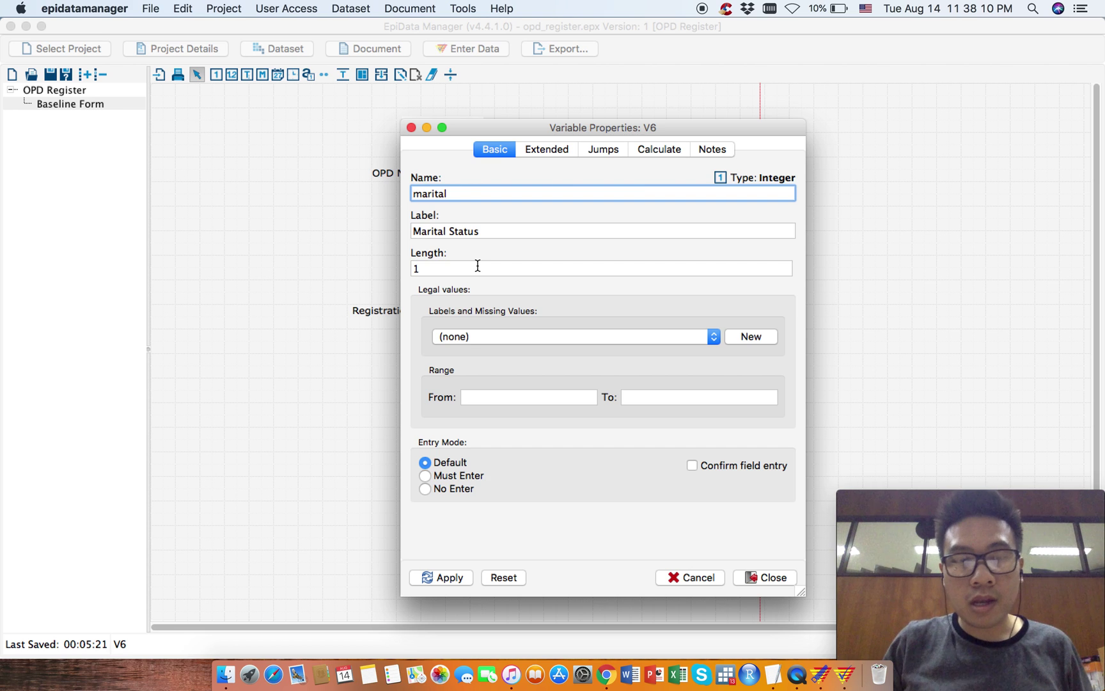
pyautogui.click(737, 337)
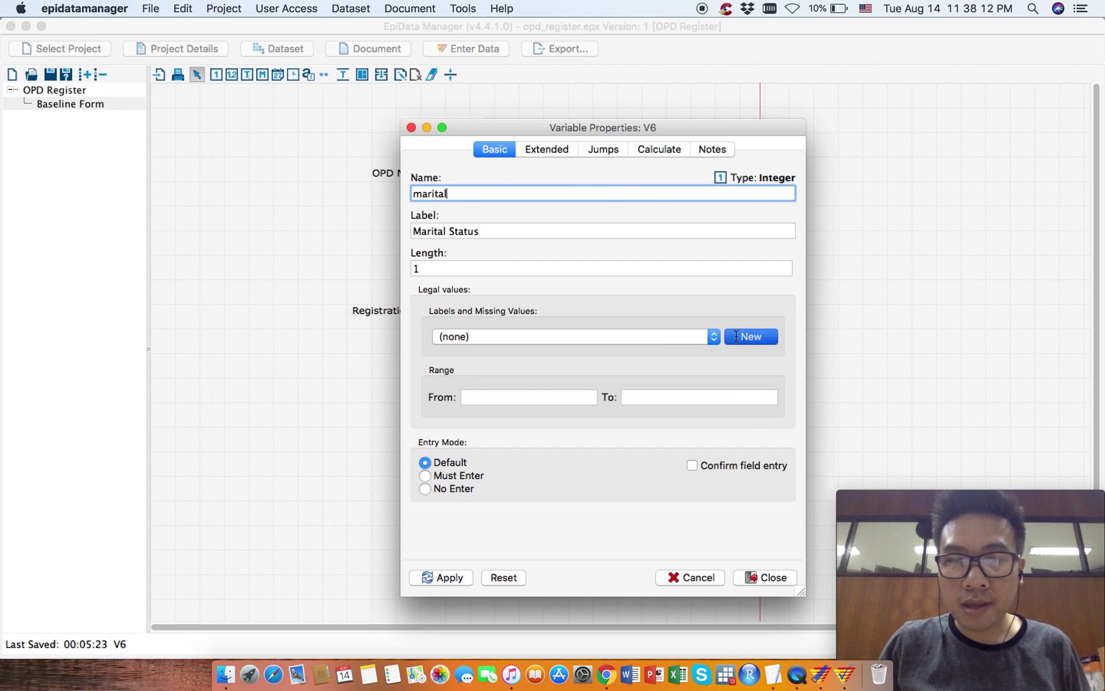
# Enter value labels 1 Single, 2 Married, 3 Widowed and 4 Separated.
pyautogui.write('Single')
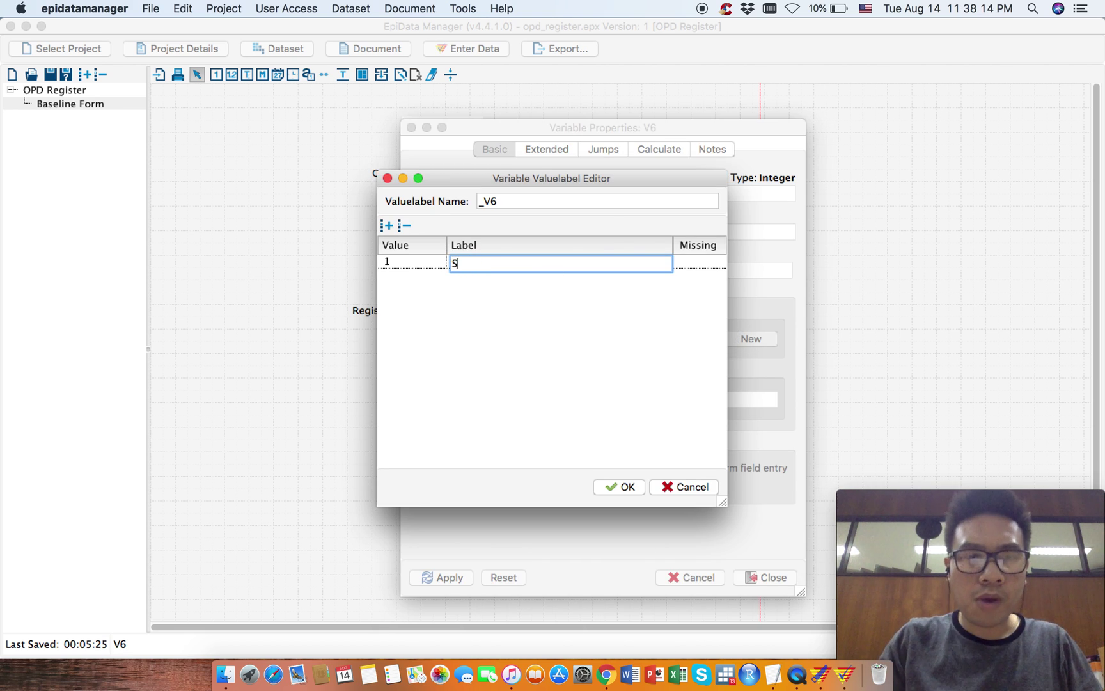
pyautogui.click(443, 285)
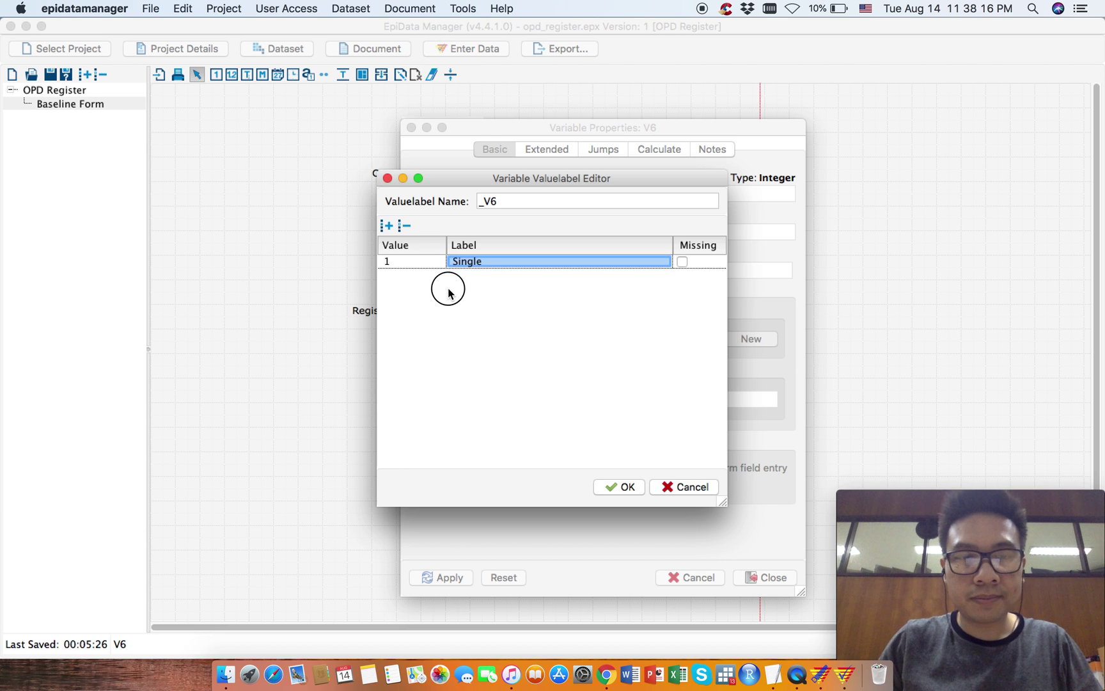
pyautogui.click(385, 225)
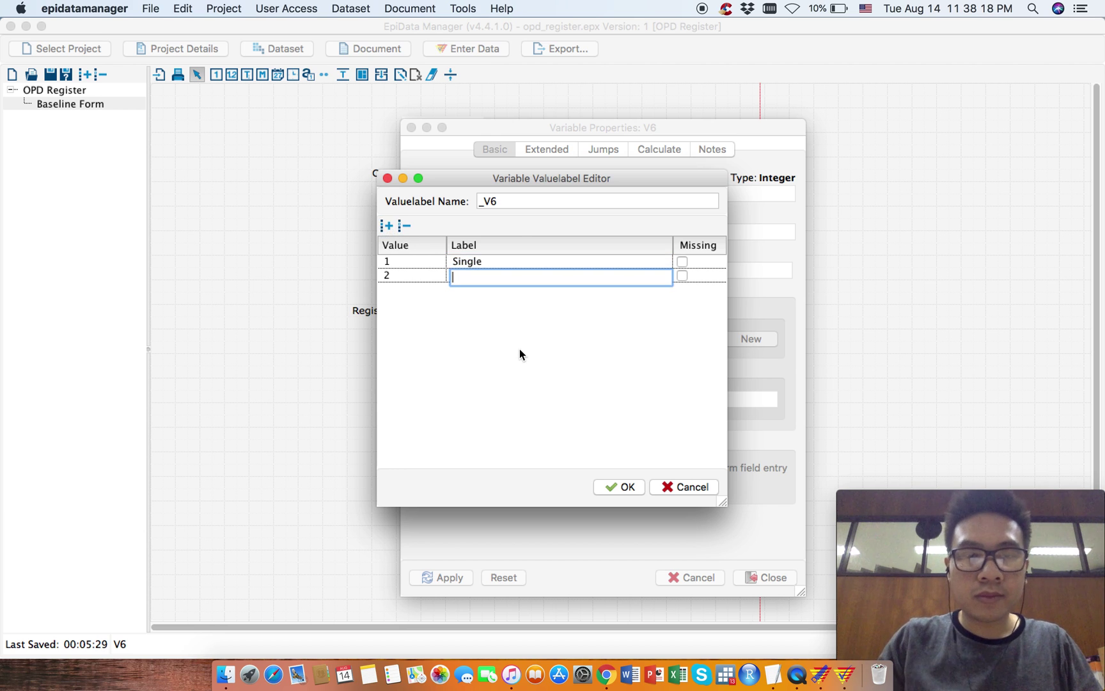
pyautogui.write('Married')
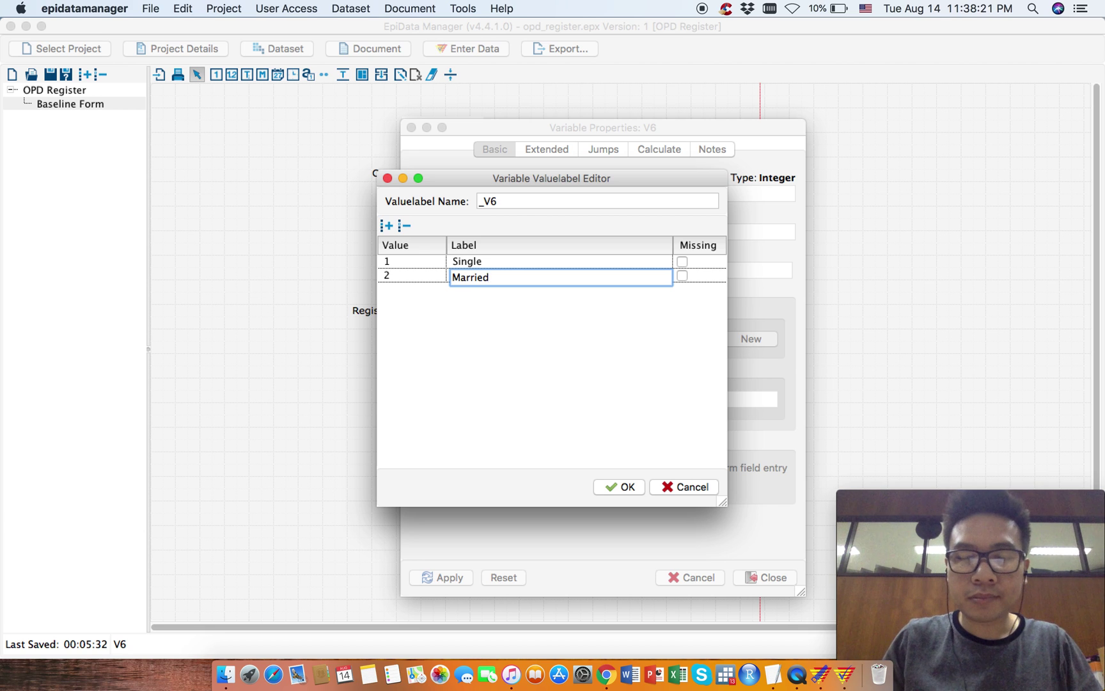
pyautogui.press('Return')
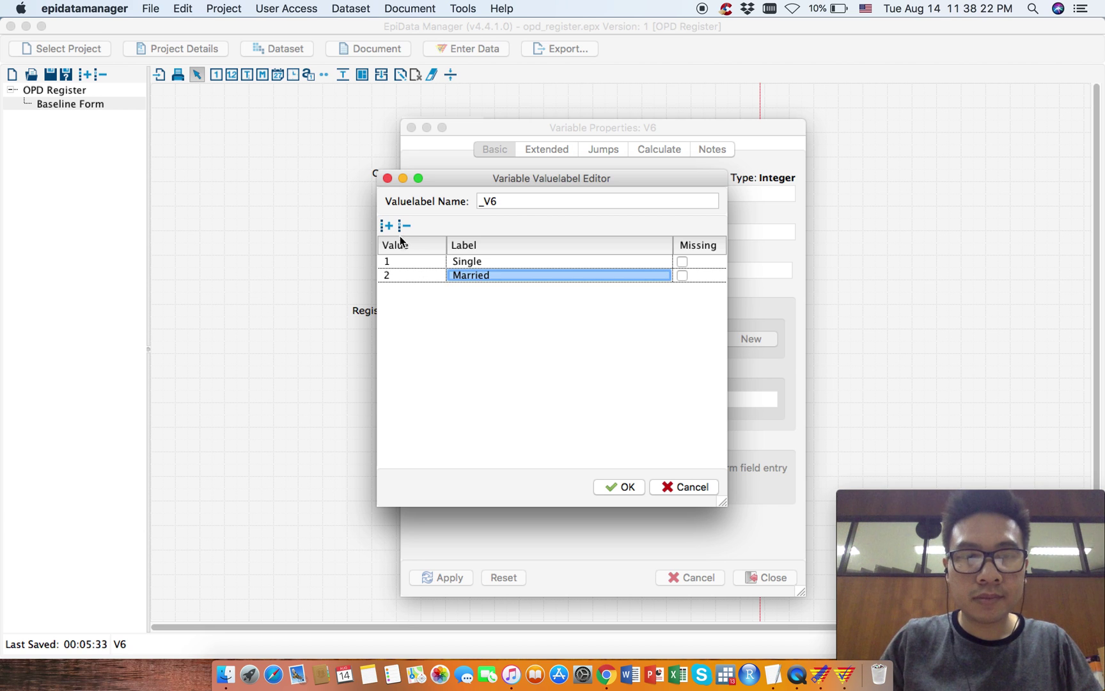
pyautogui.click(387, 225)
pyautogui.write('Wido')
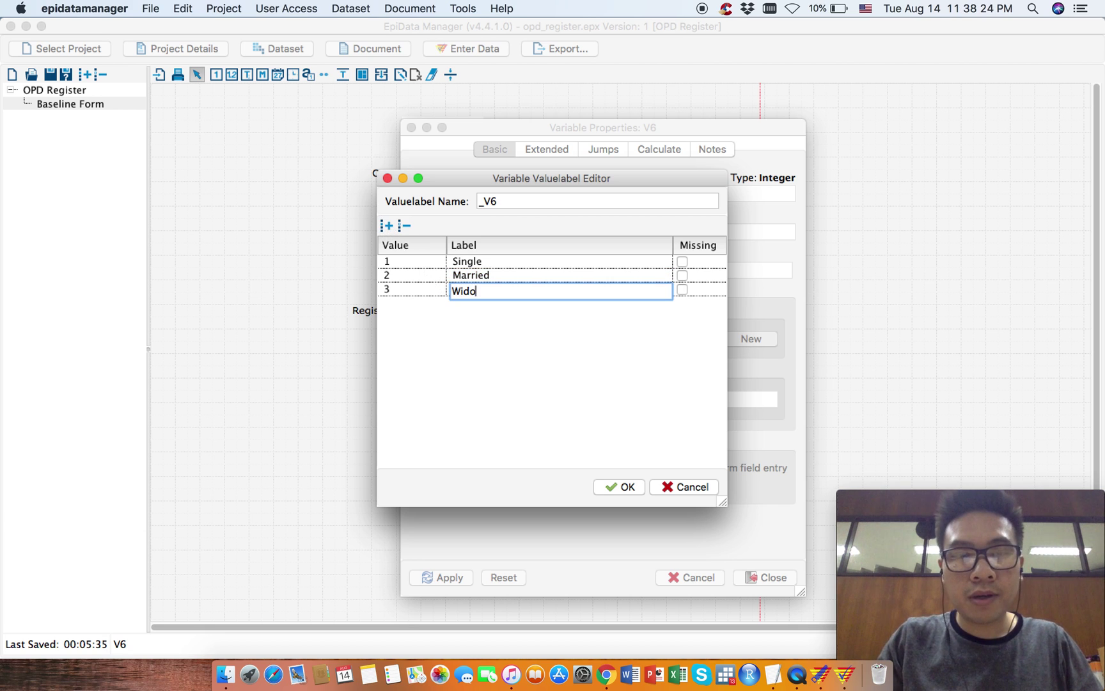
pyautogui.write('wed')
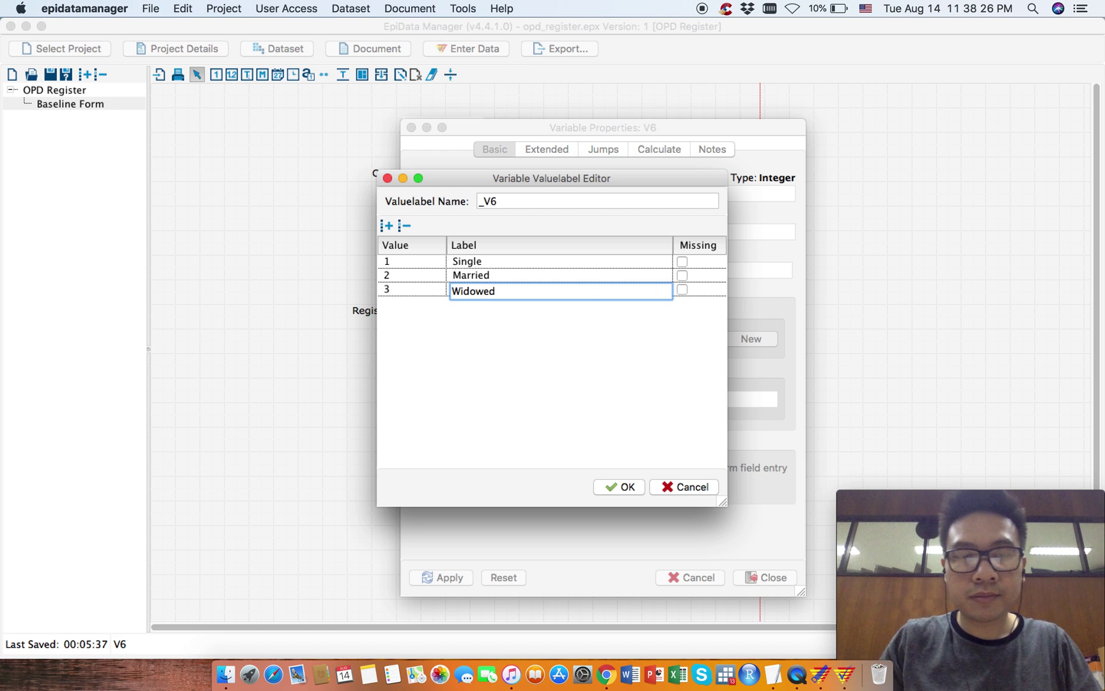
pyautogui.press('Return')
pyautogui.click(388, 226)
pyautogui.write('Sep')
pyautogui.write('arat')
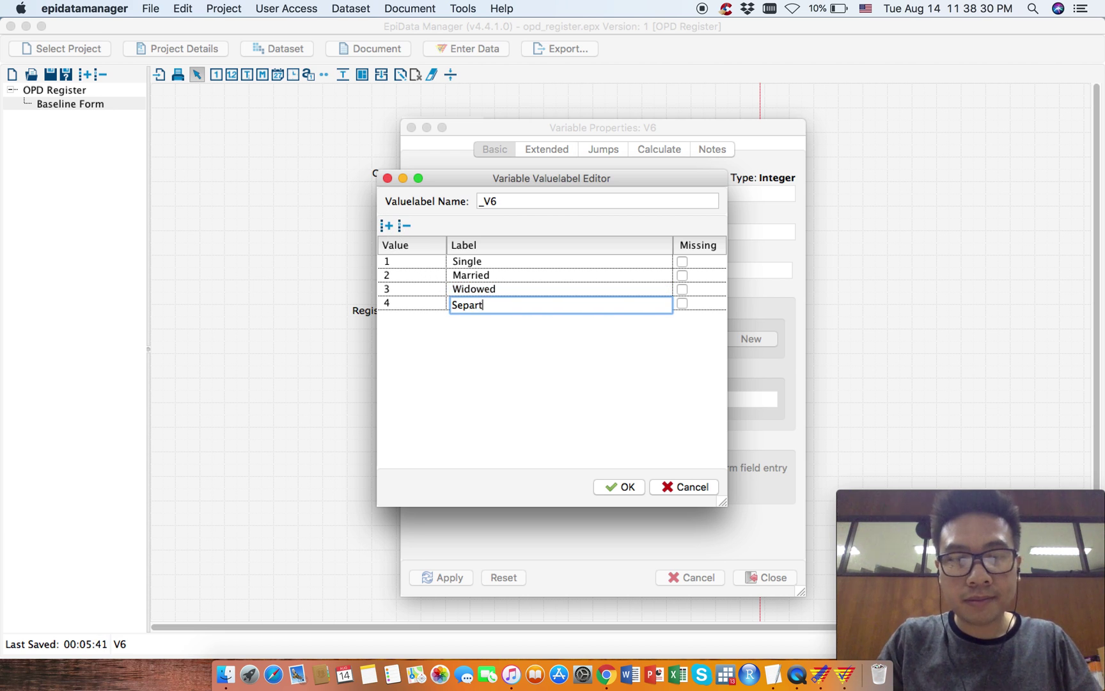
pyautogui.press('BackSpace')
pyautogui.write('ated')
pyautogui.press('Return')
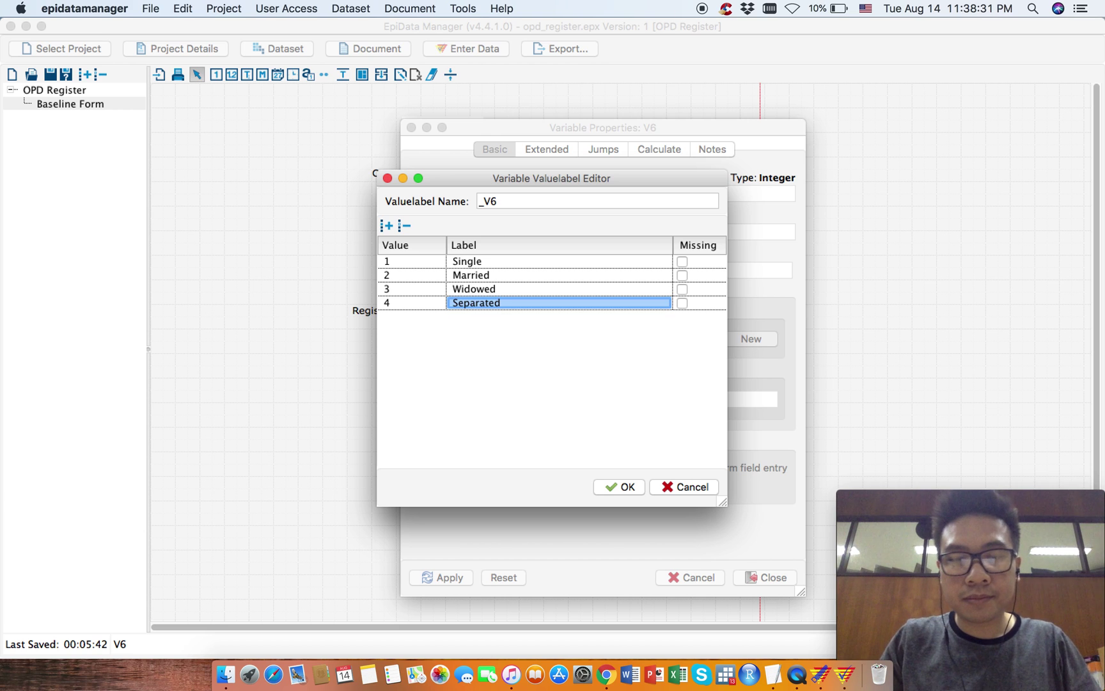
# Add 9 Missing, rename the set to _marital, and confirm it.
pyautogui.click(384, 225)
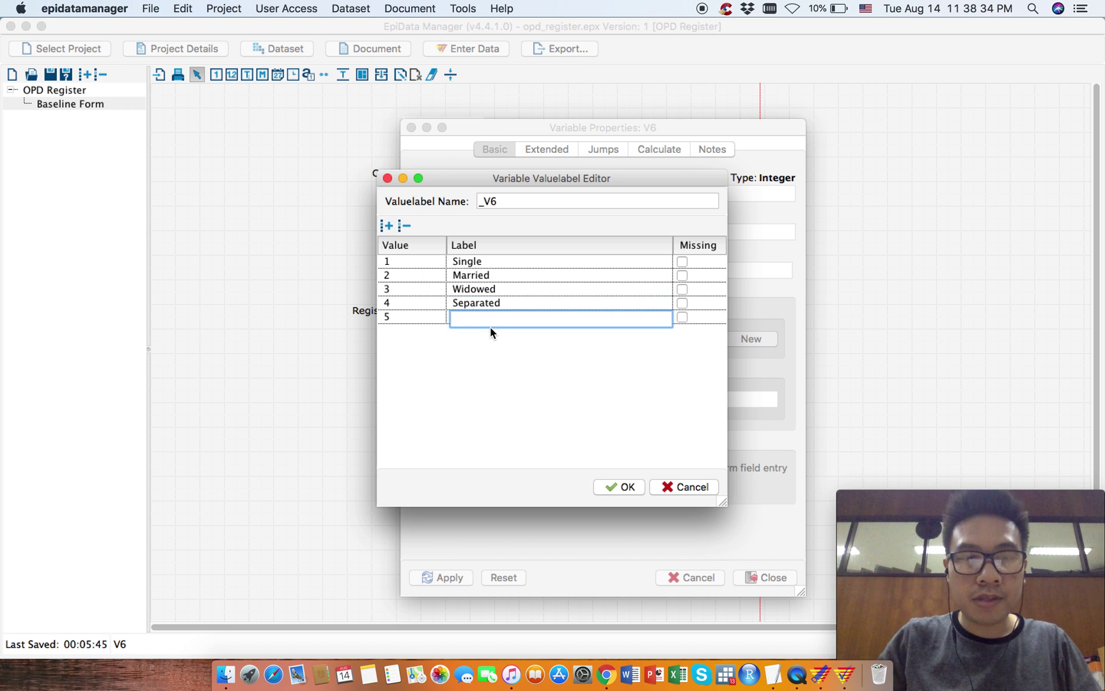
pyautogui.click(432, 318)
pyautogui.press('Return')
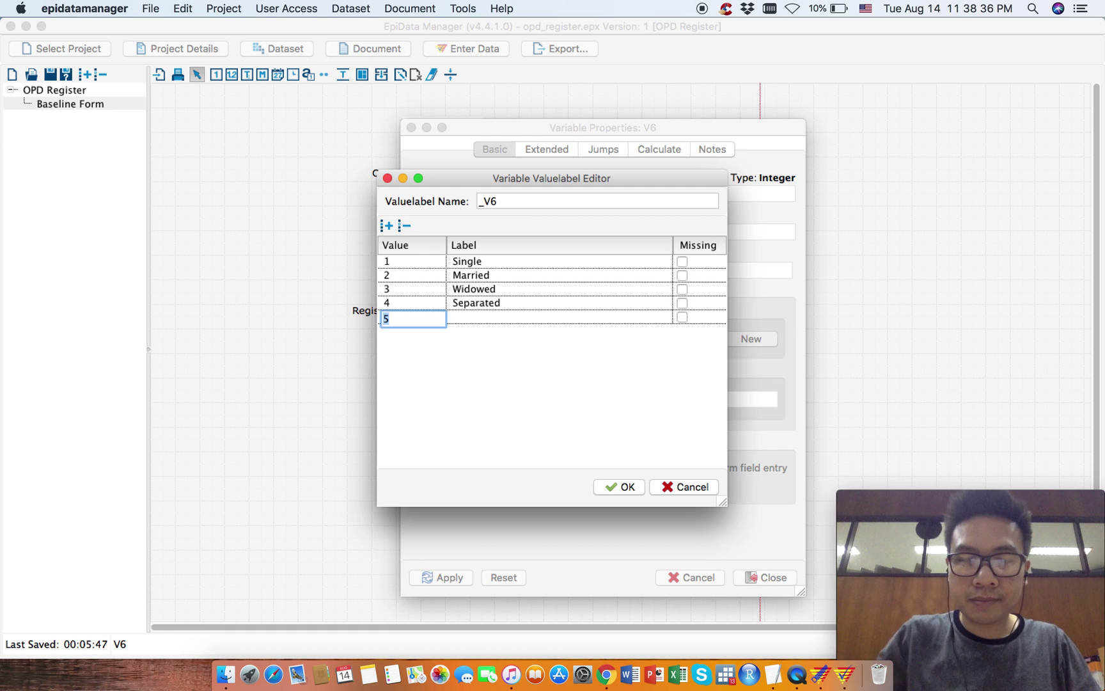
pyautogui.write('9')
pyautogui.click(502, 320)
pyautogui.write('Missing')
pyautogui.click(554, 201)
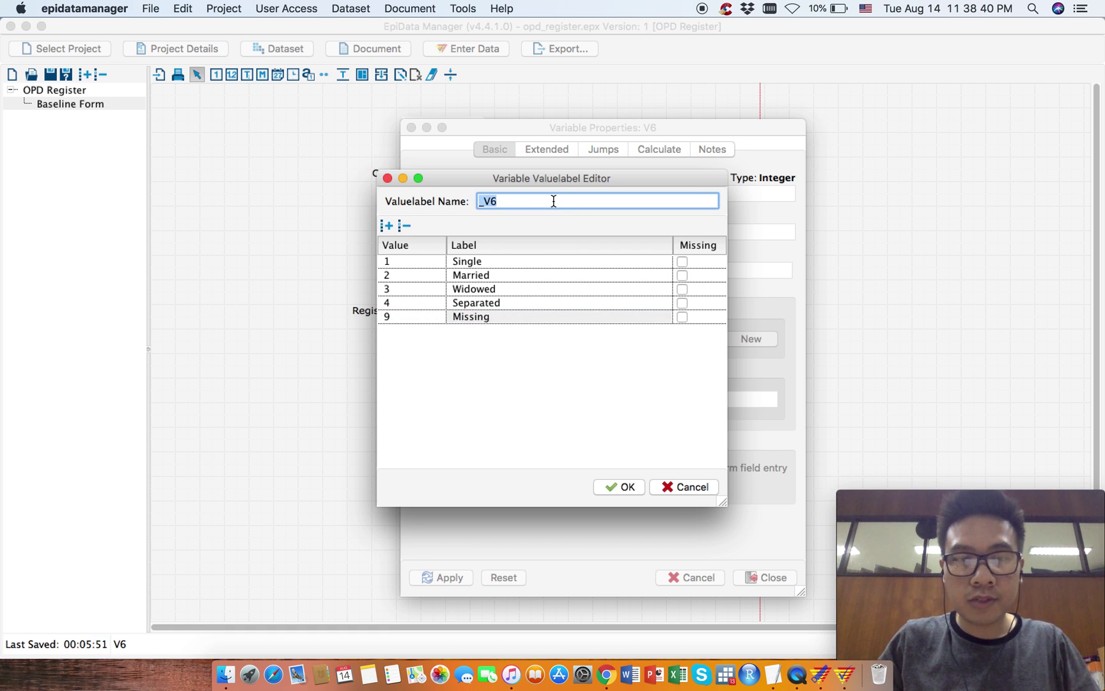
pyautogui.click(554, 201)
pyautogui.press('BackSpace')
pyautogui.press('BackSpace')
pyautogui.write('marital')
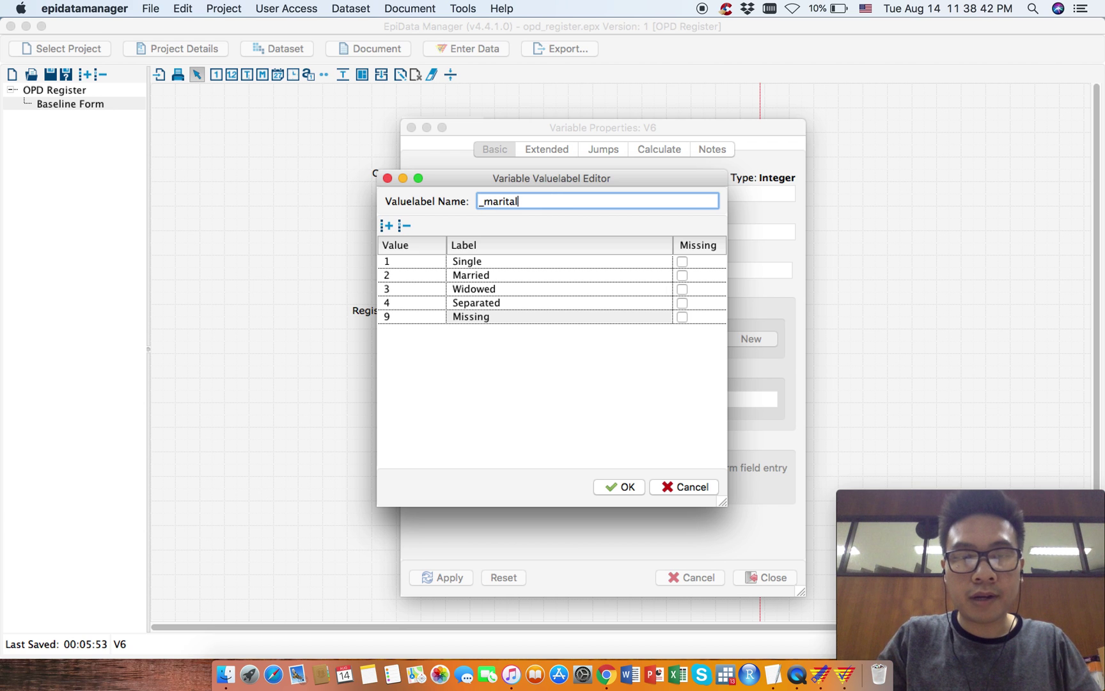
pyautogui.click(630, 486)
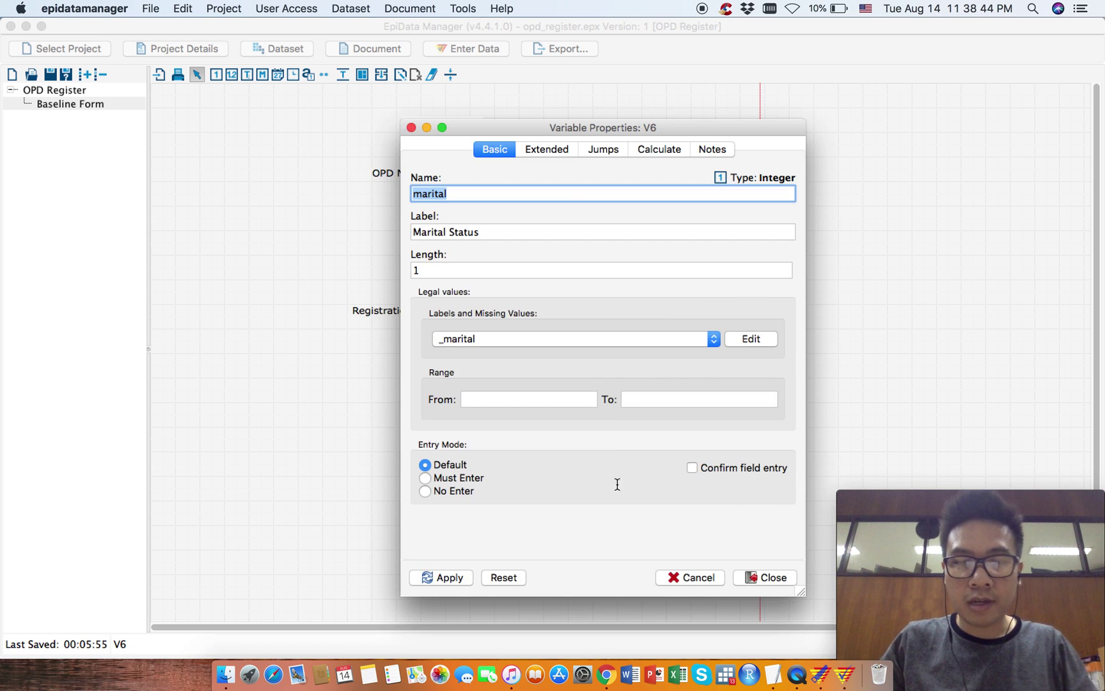
# Make marital Must Enter with the picklist always shown during entry, then apply and close.
pyautogui.click(466, 478)
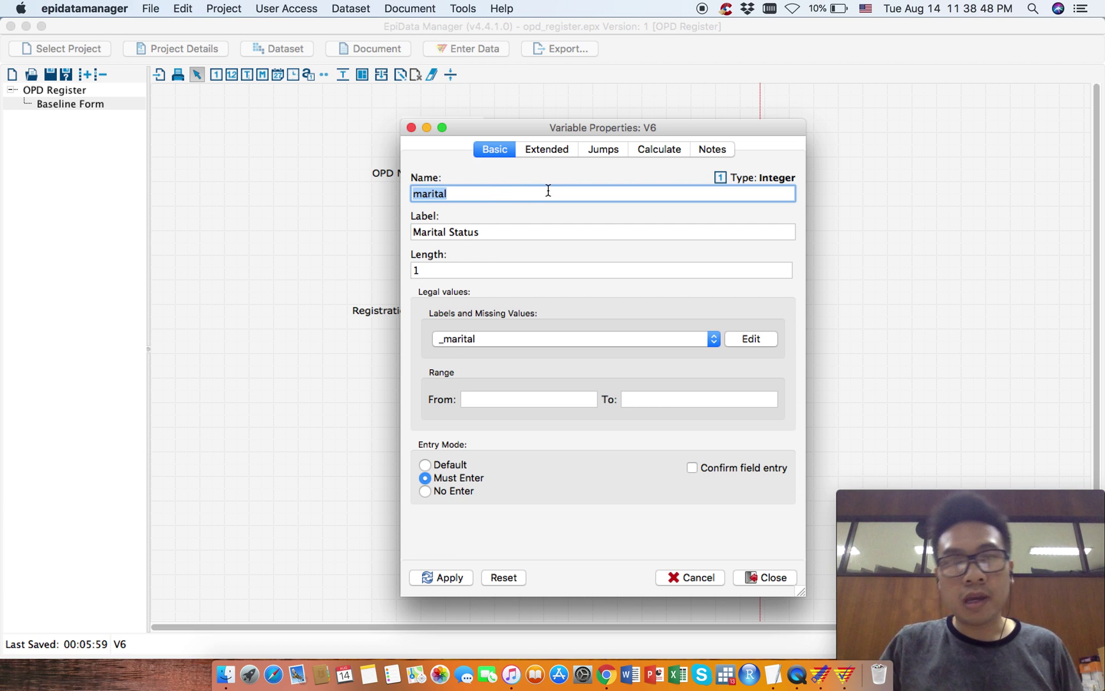
pyautogui.click(542, 151)
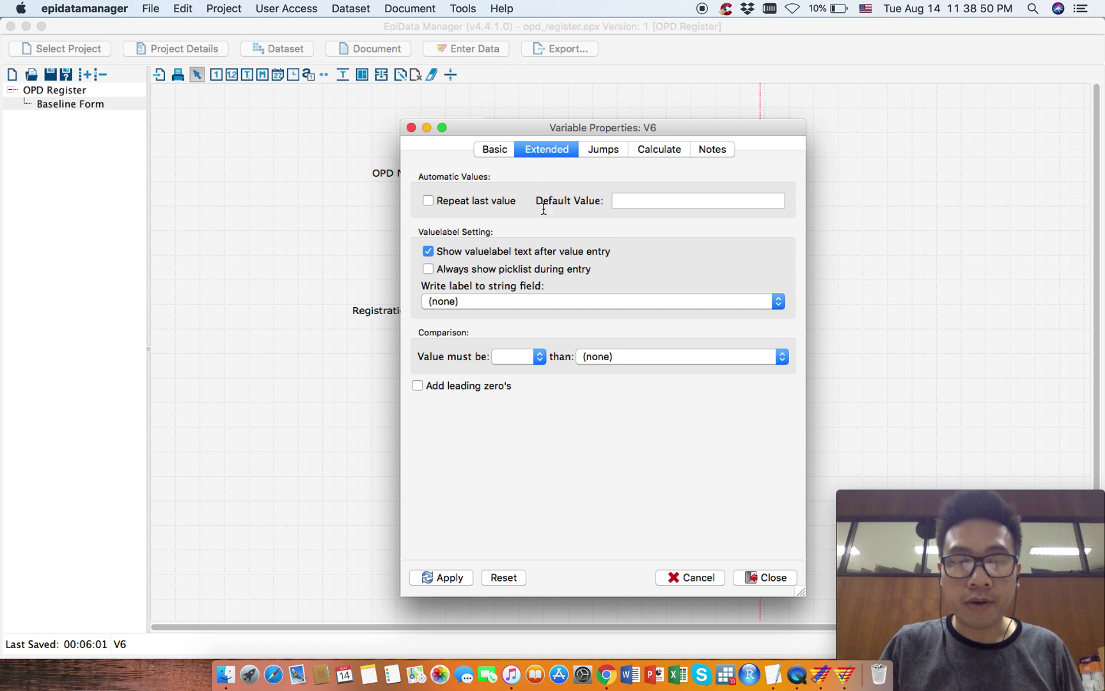
pyautogui.click(428, 270)
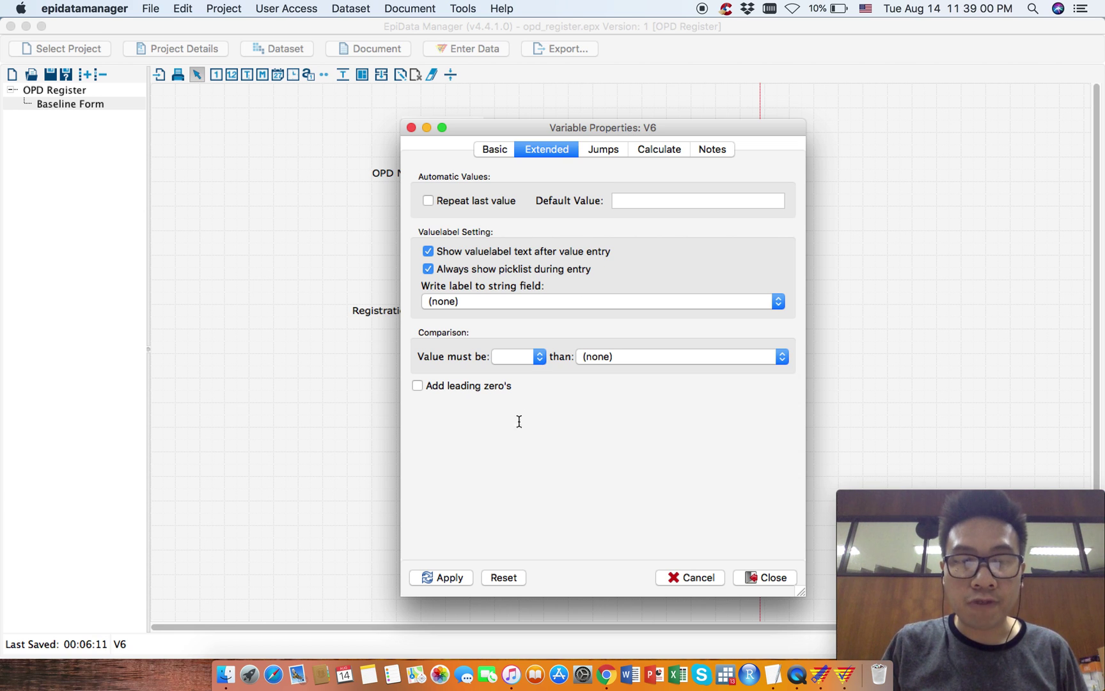
pyautogui.click(446, 577)
pyautogui.click(754, 579)
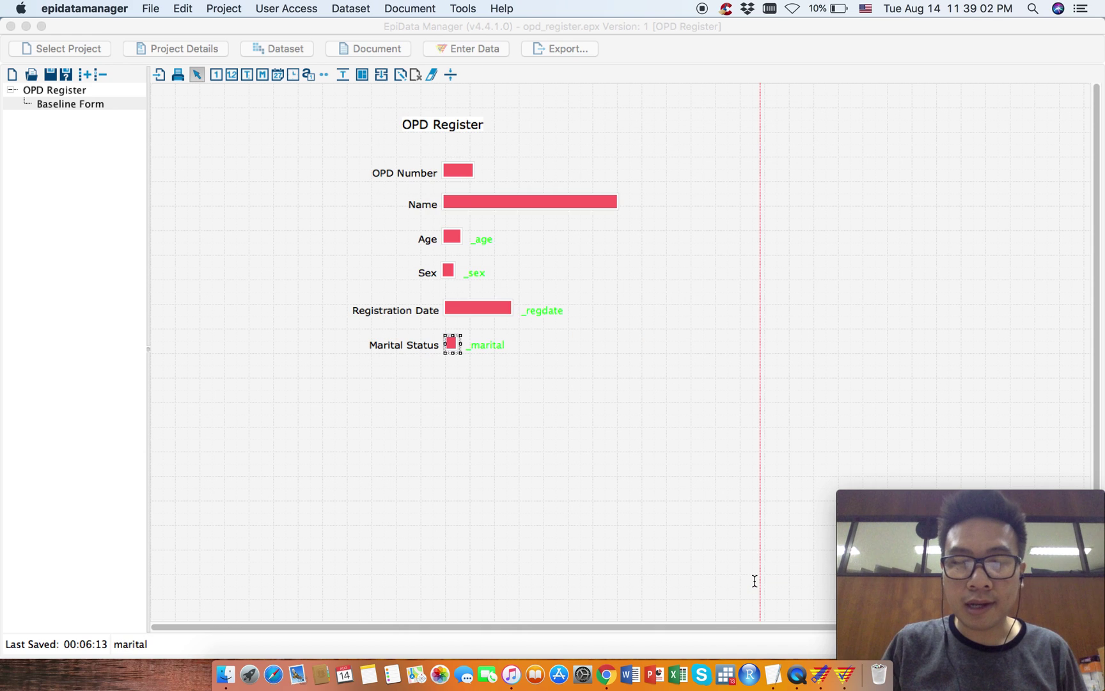
pyautogui.hotkey('ctrl', 'Up')
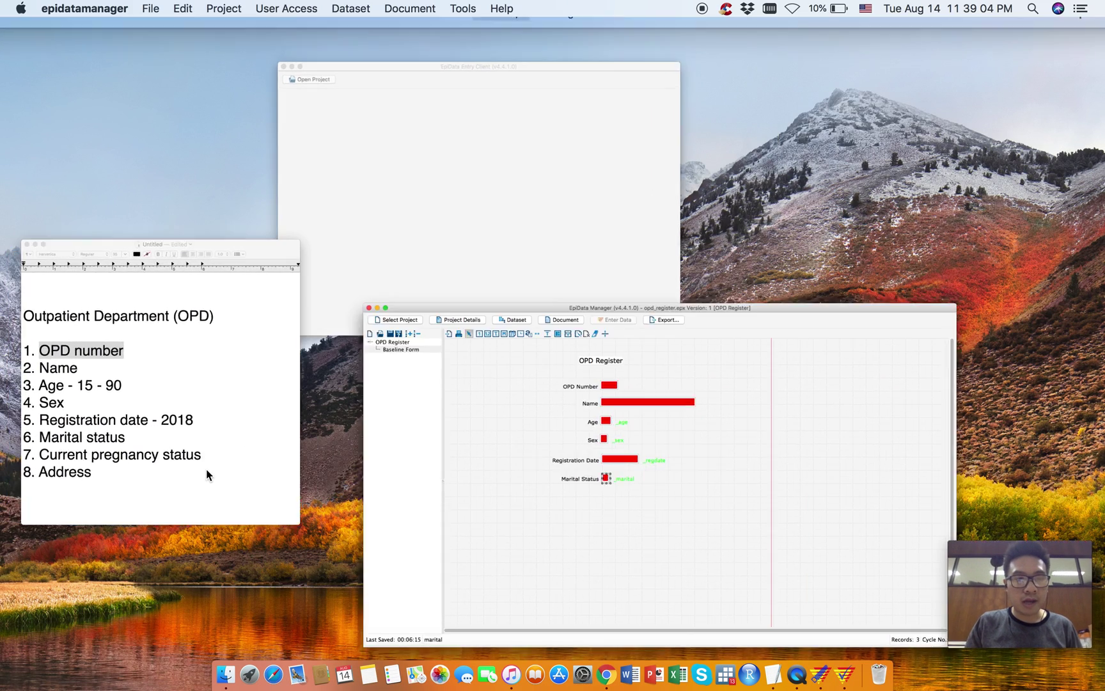
pyautogui.click(207, 469)
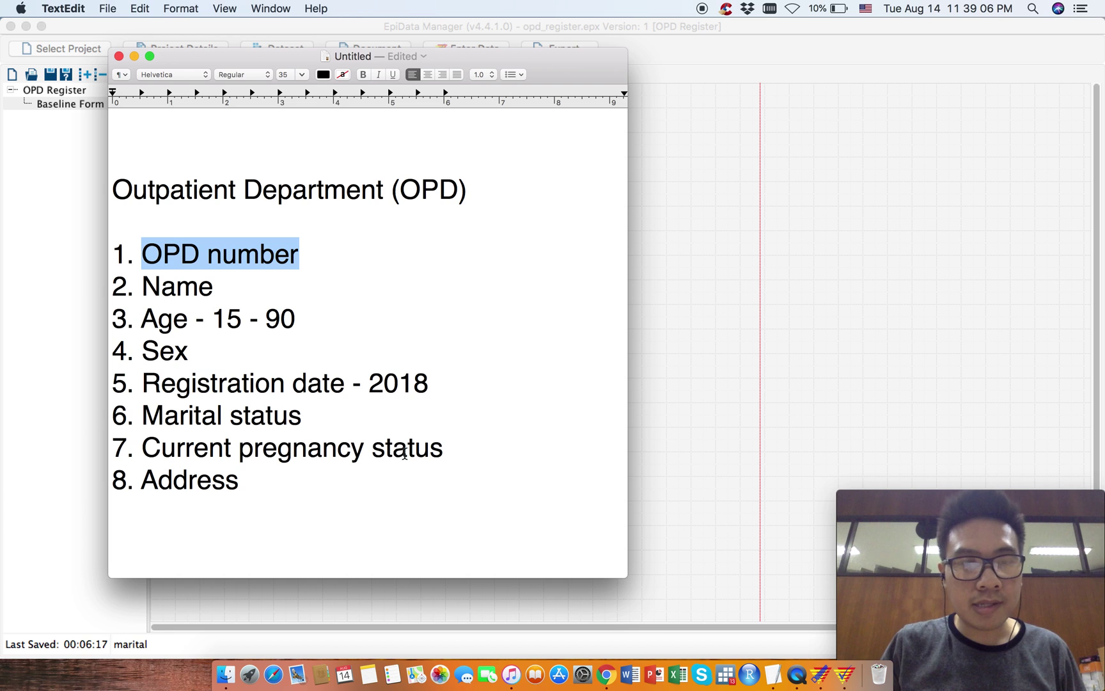
pyautogui.click(749, 56)
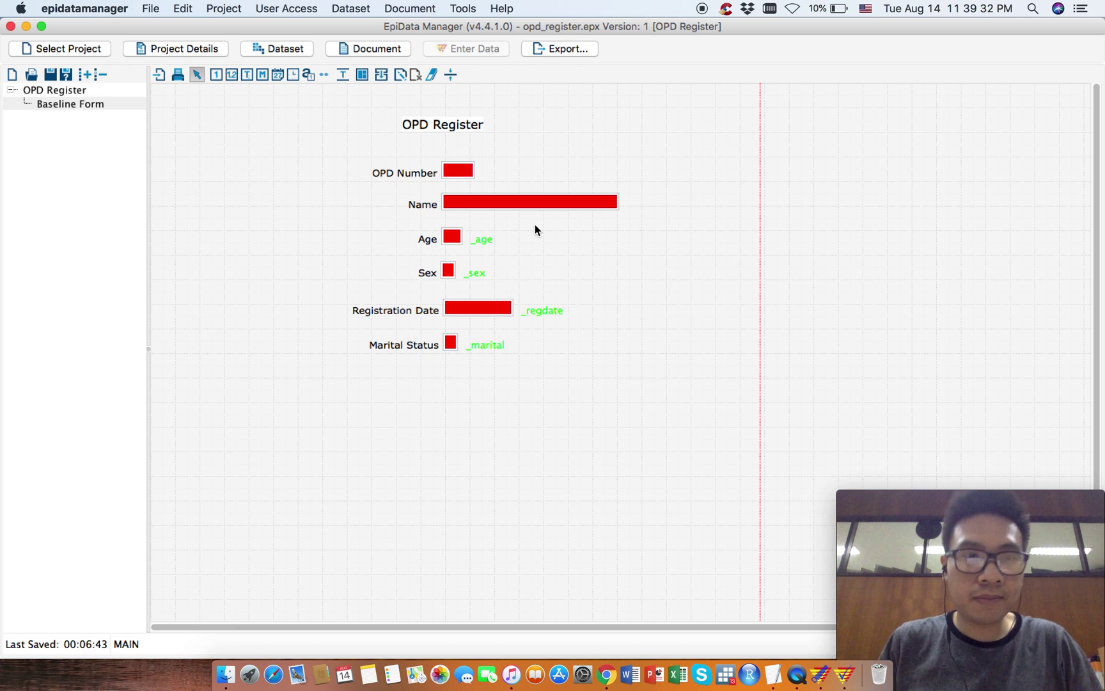
pyautogui.click(216, 74)
# Place an integer field labelled 'Current Pregnancy Status', named pregnancy, and begin its value labels.
pyautogui.click(445, 367)
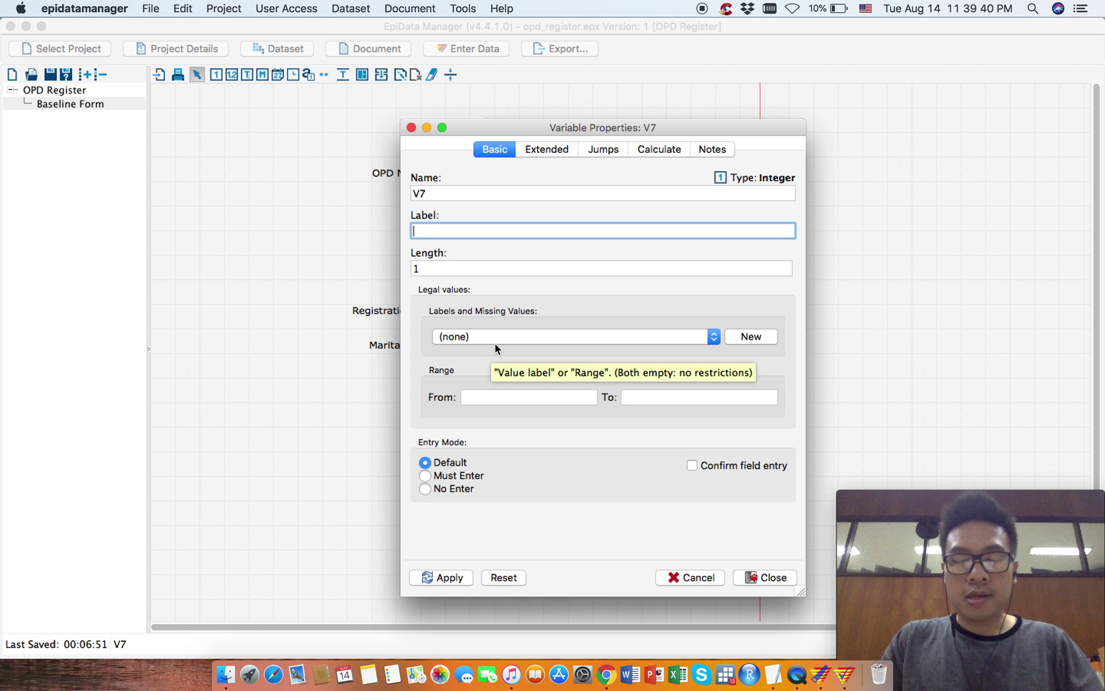
pyautogui.write('Curren')
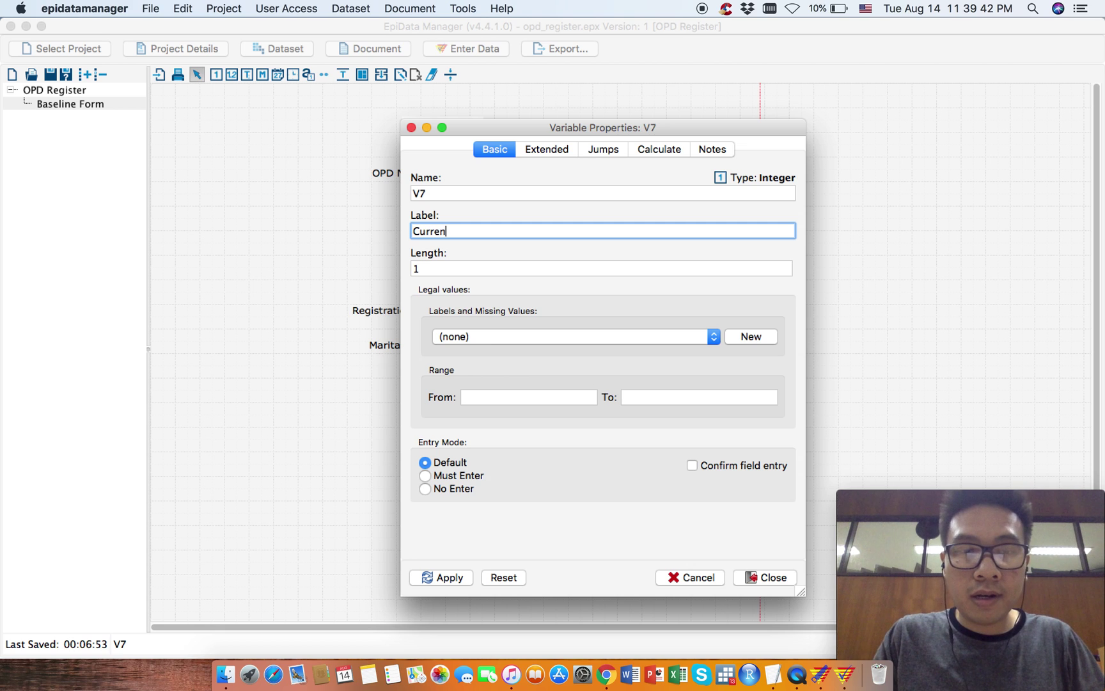
pyautogui.write('t Pregan')
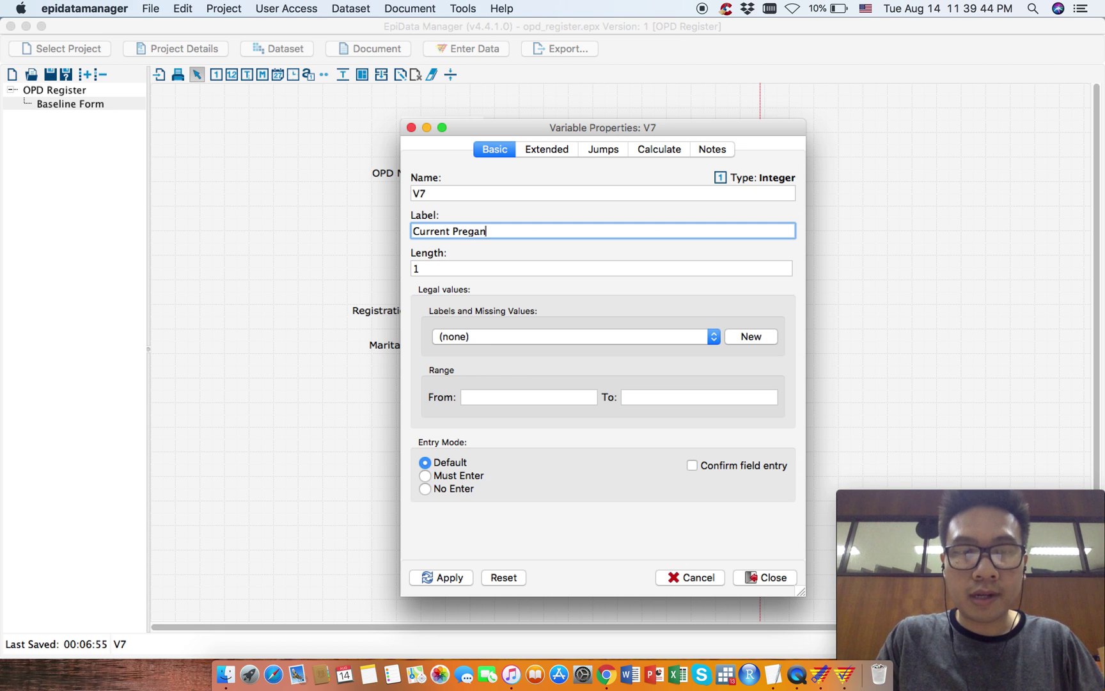
pyautogui.press('BackSpace')
pyautogui.press('BackSpace')
pyautogui.write('nancy Staut')
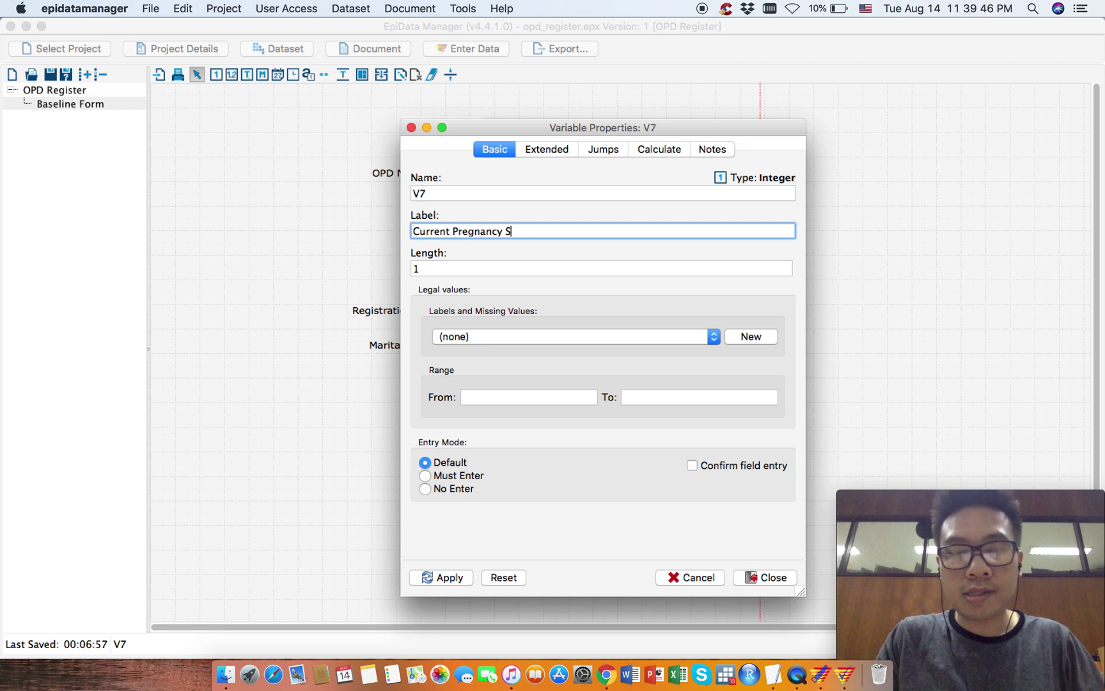
pyautogui.press('BackSpace')
pyautogui.press('BackSpace')
pyautogui.write('tus')
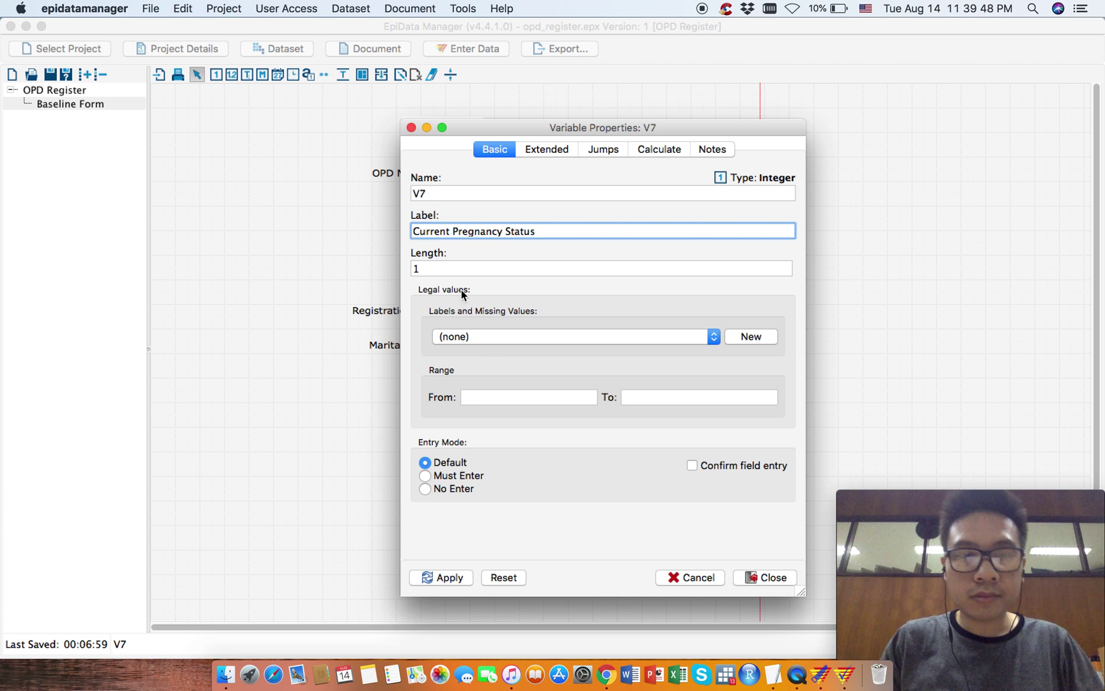
pyautogui.doubleClick(439, 193)
pyautogui.write('pregnan')
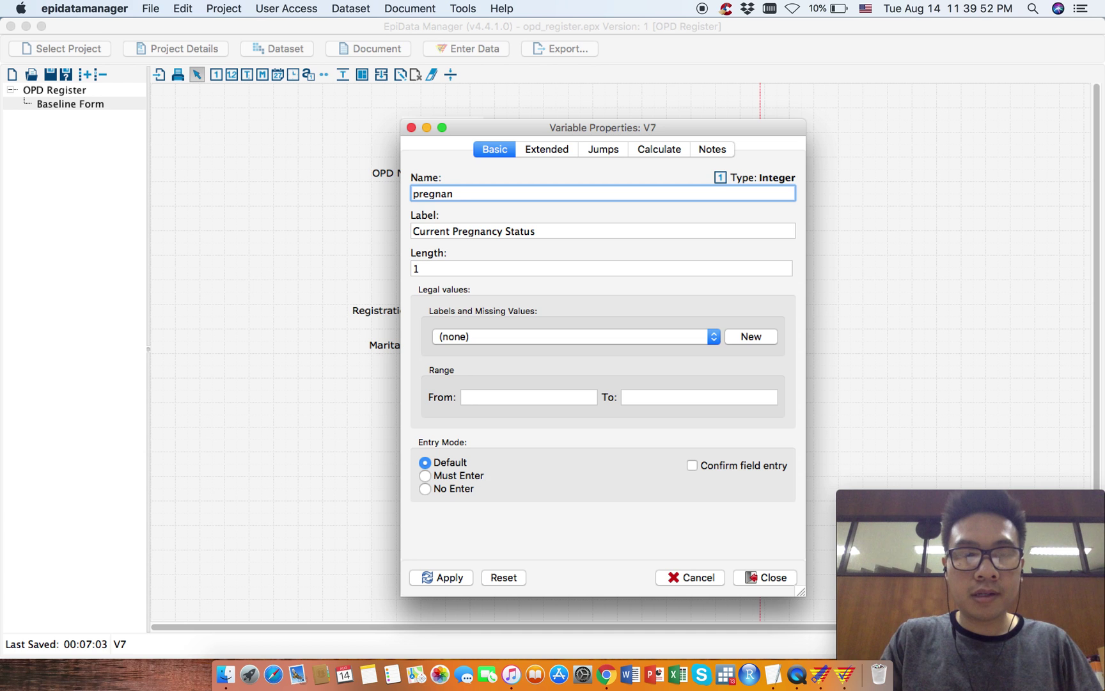
pyautogui.write('cy')
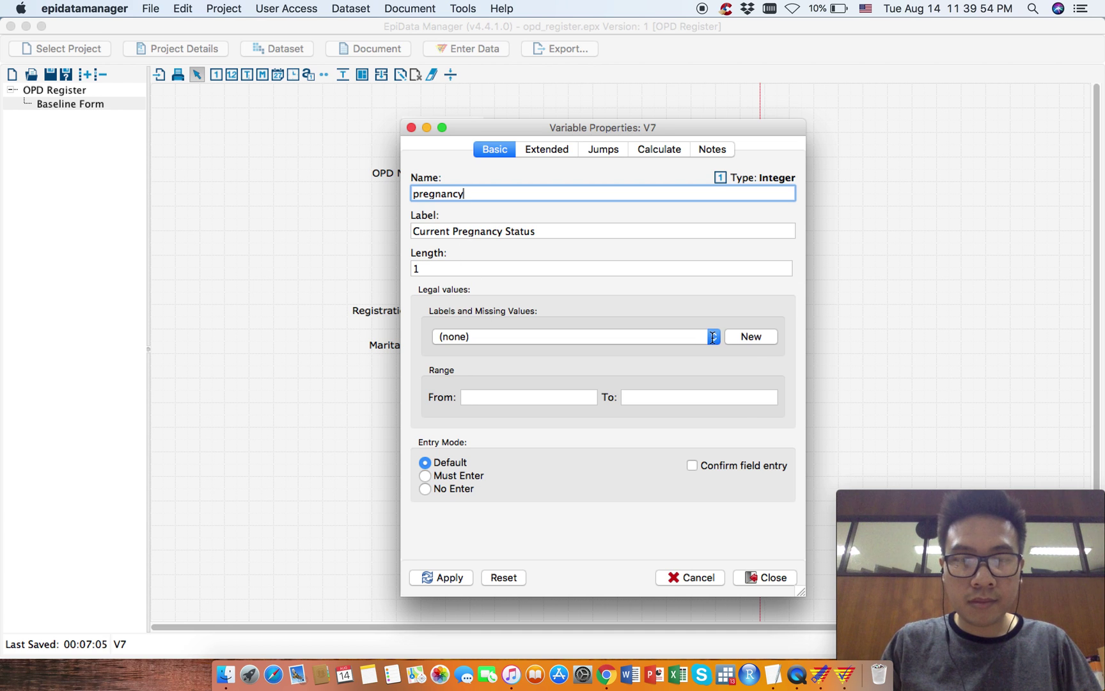
pyautogui.click(751, 337)
# Enter value labels 0 No and 1 Yes.
pyautogui.click(510, 261)
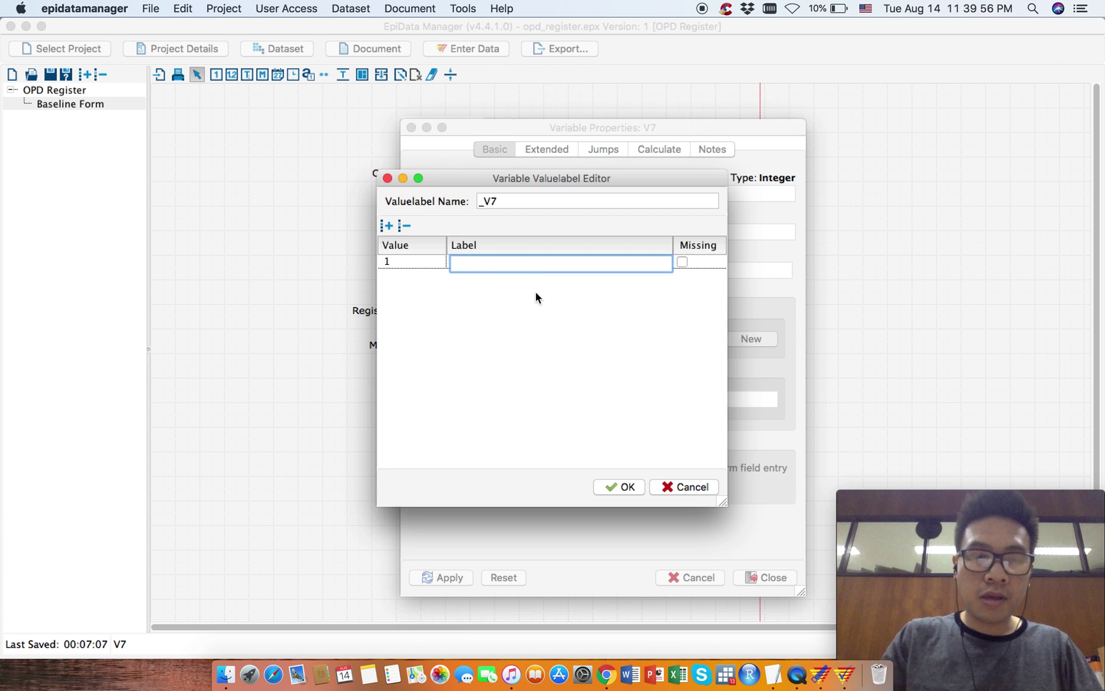
pyautogui.write('Yes')
pyautogui.press('BackSpace')
pyautogui.press('BackSpace')
pyautogui.press('BackSpace')
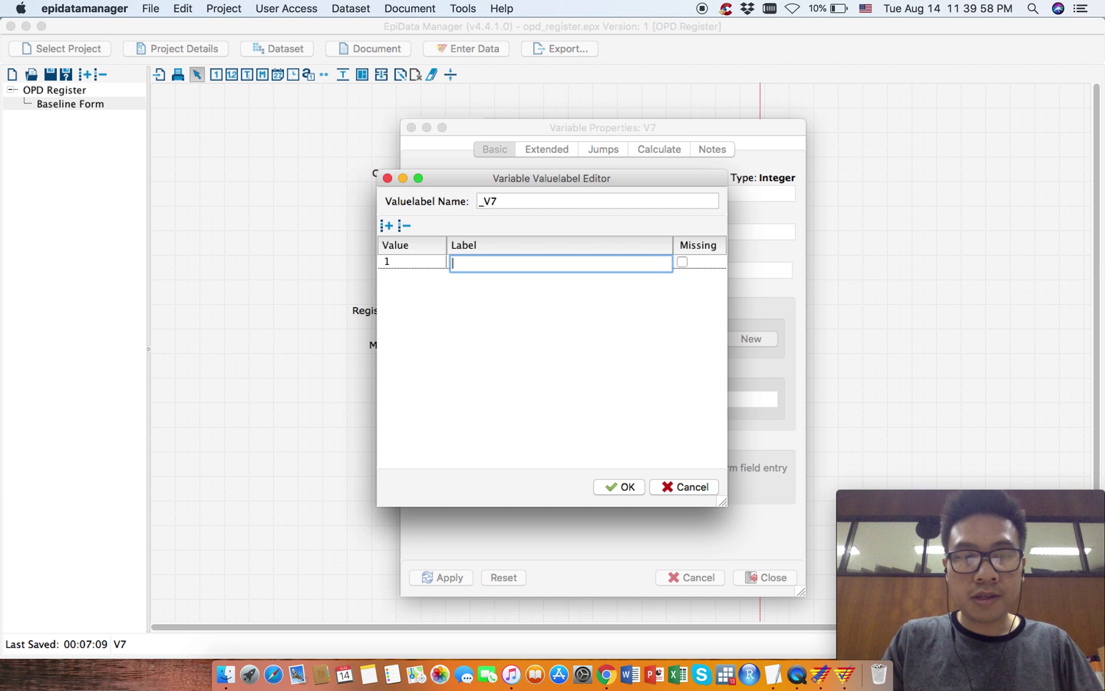
pyautogui.click(423, 262)
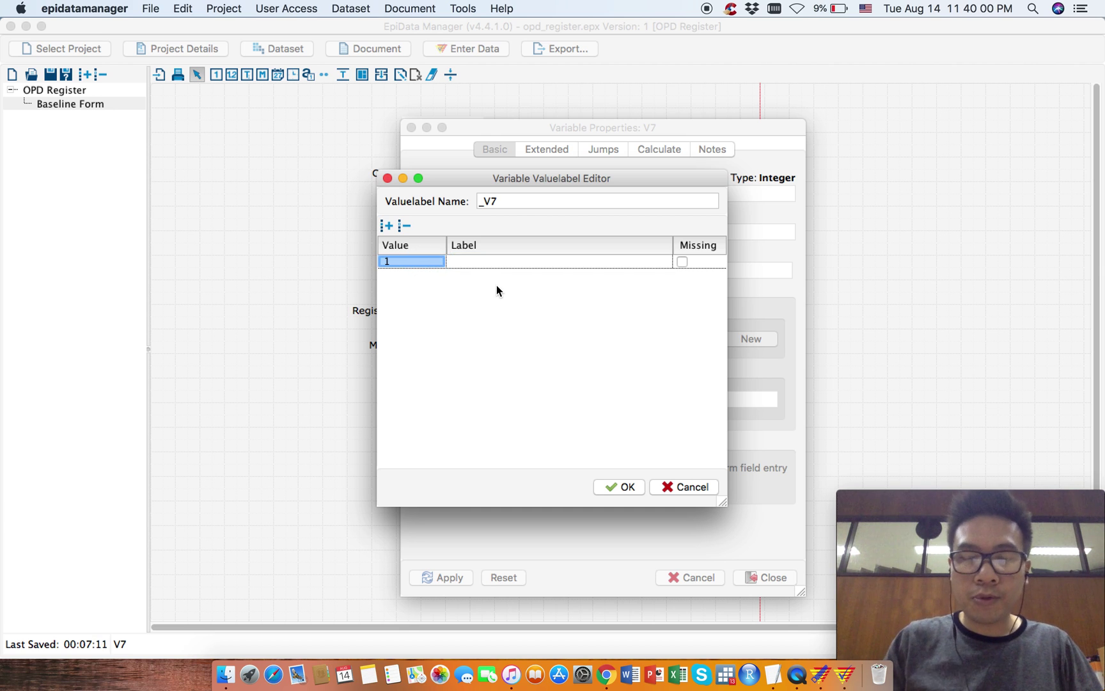
pyautogui.write('0')
pyautogui.click(536, 262)
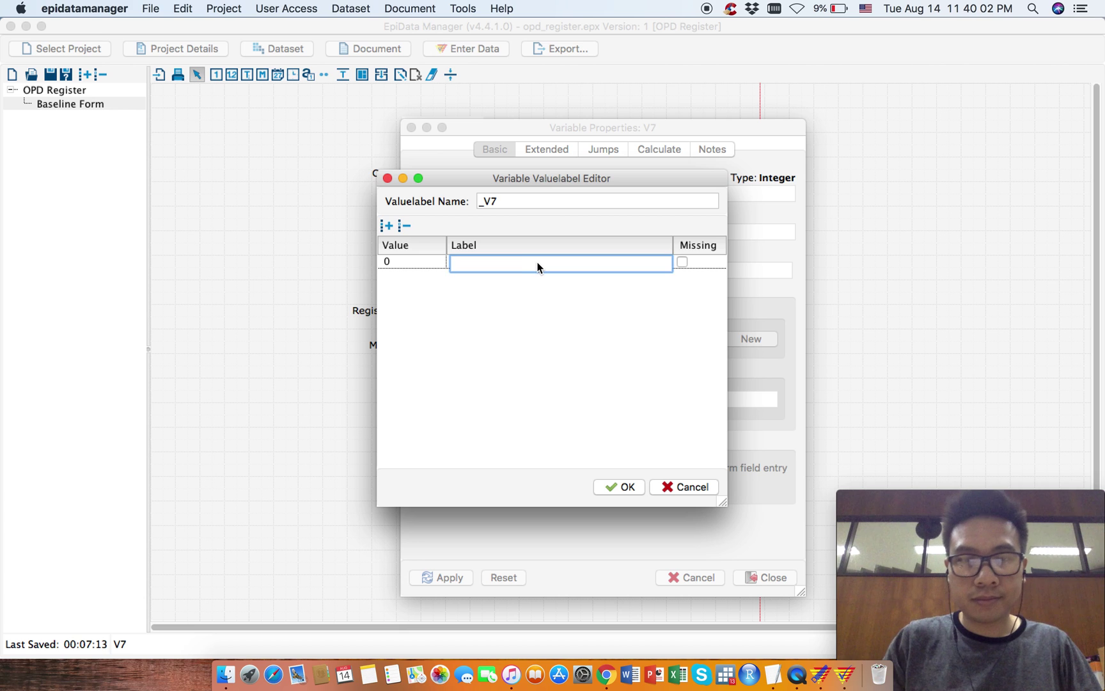
pyautogui.click(537, 266)
pyautogui.write('No')
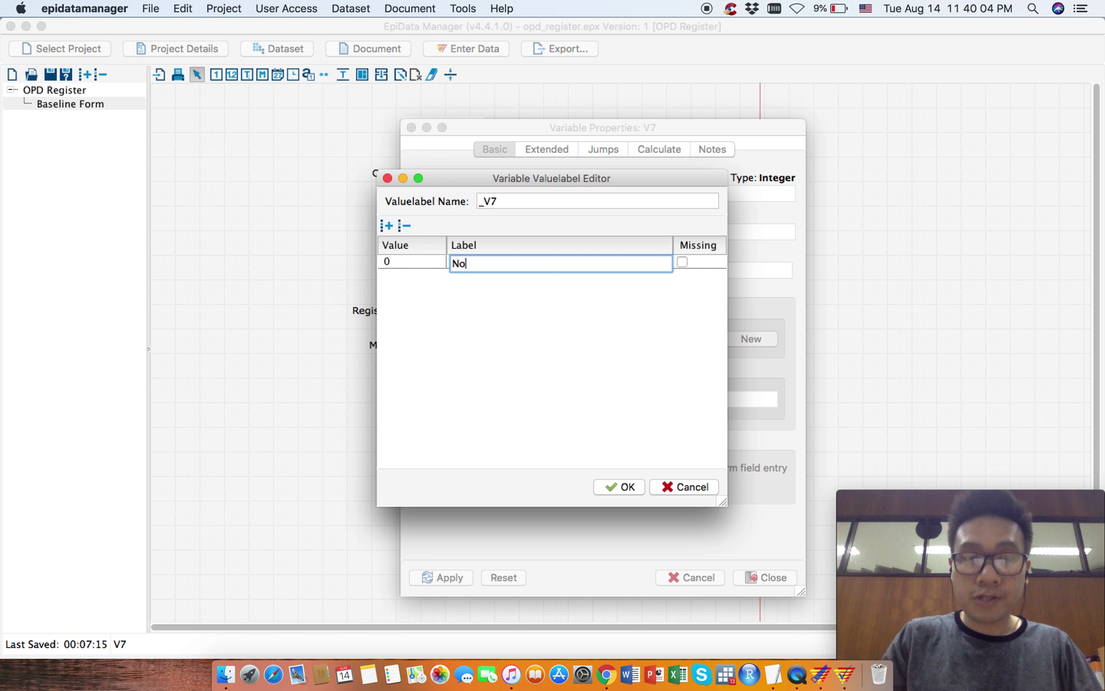
pyautogui.press('Return')
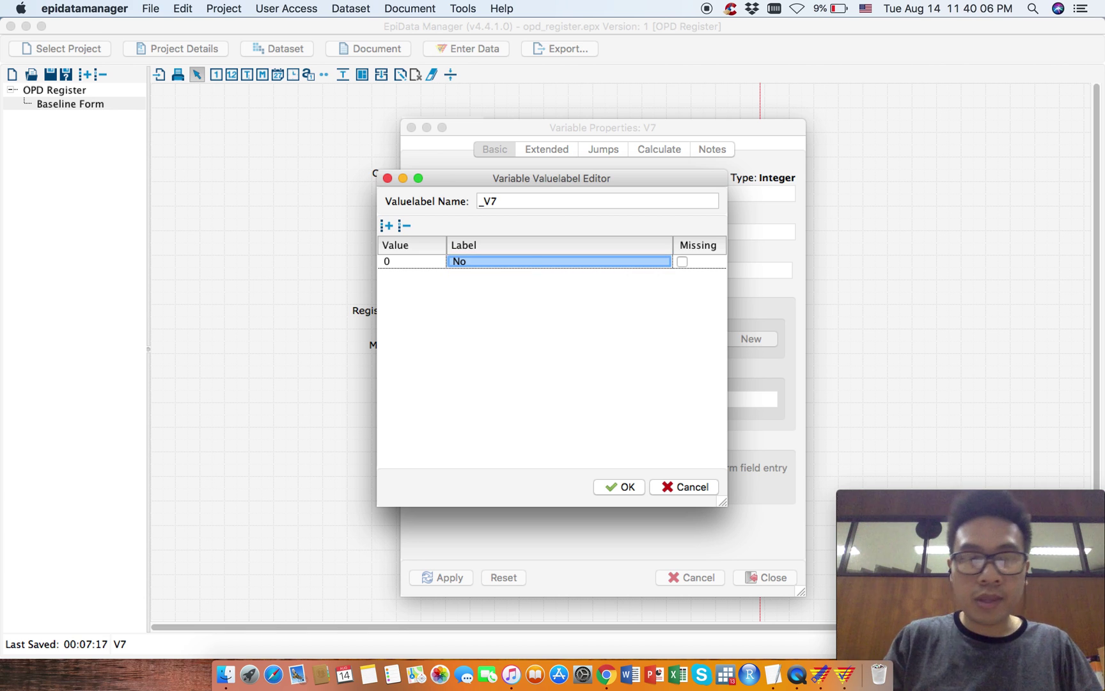
pyautogui.click(387, 225)
pyautogui.write('Yes')
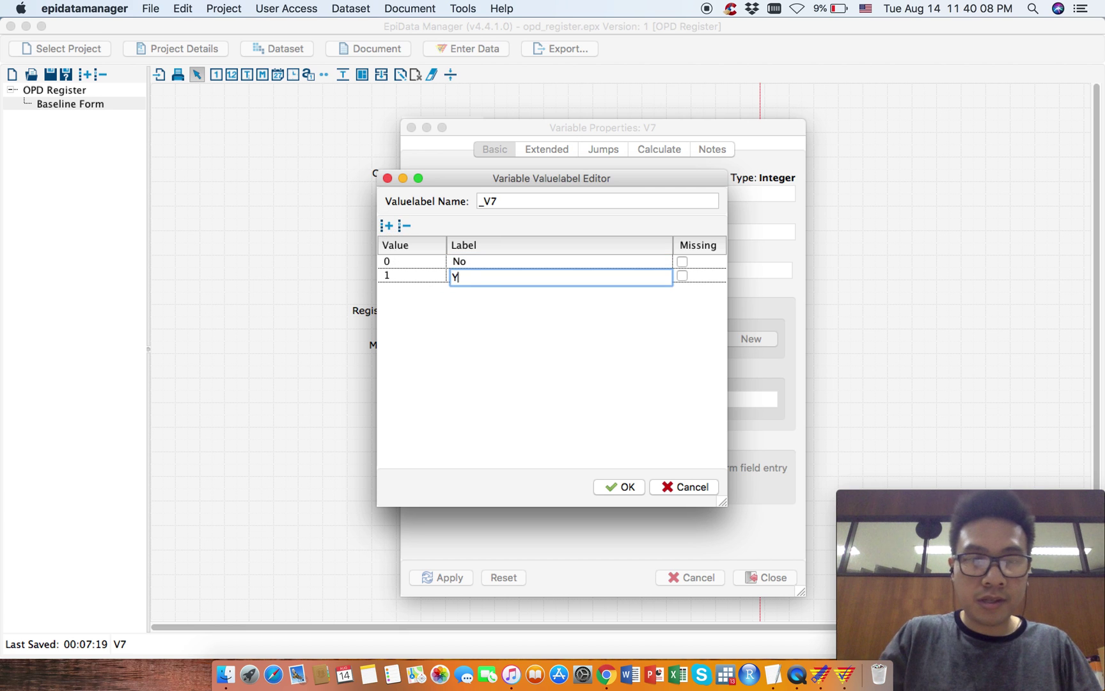
pyautogui.press('Return')
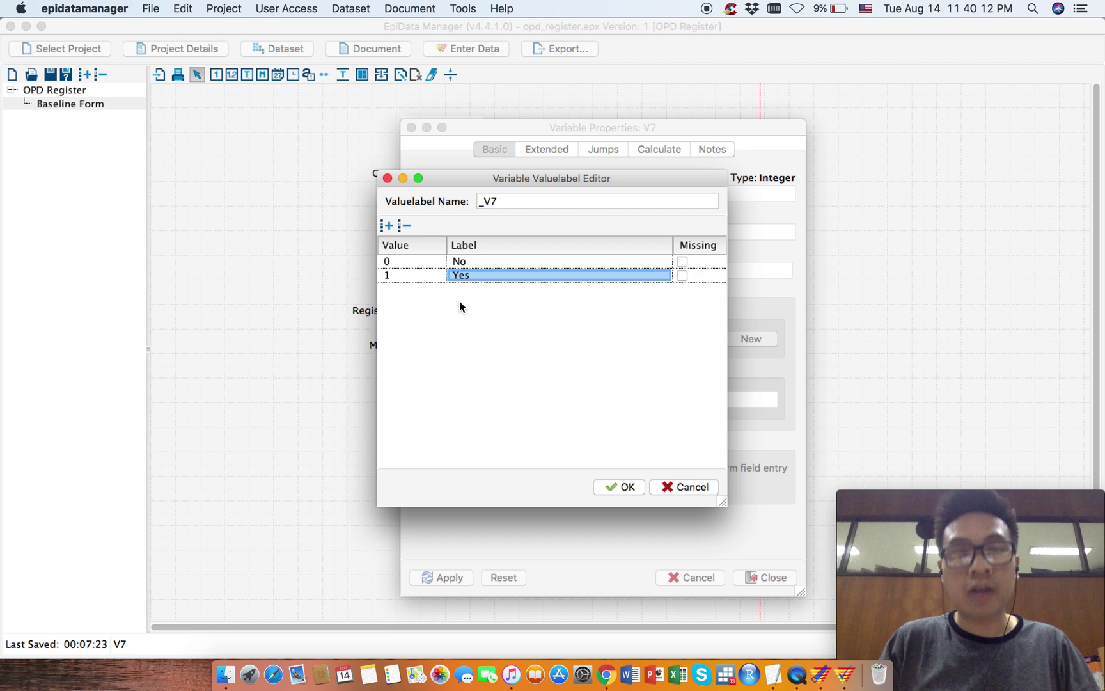
# Add value labels 8 Not Applicable and 9 Missing.
pyautogui.click(387, 226)
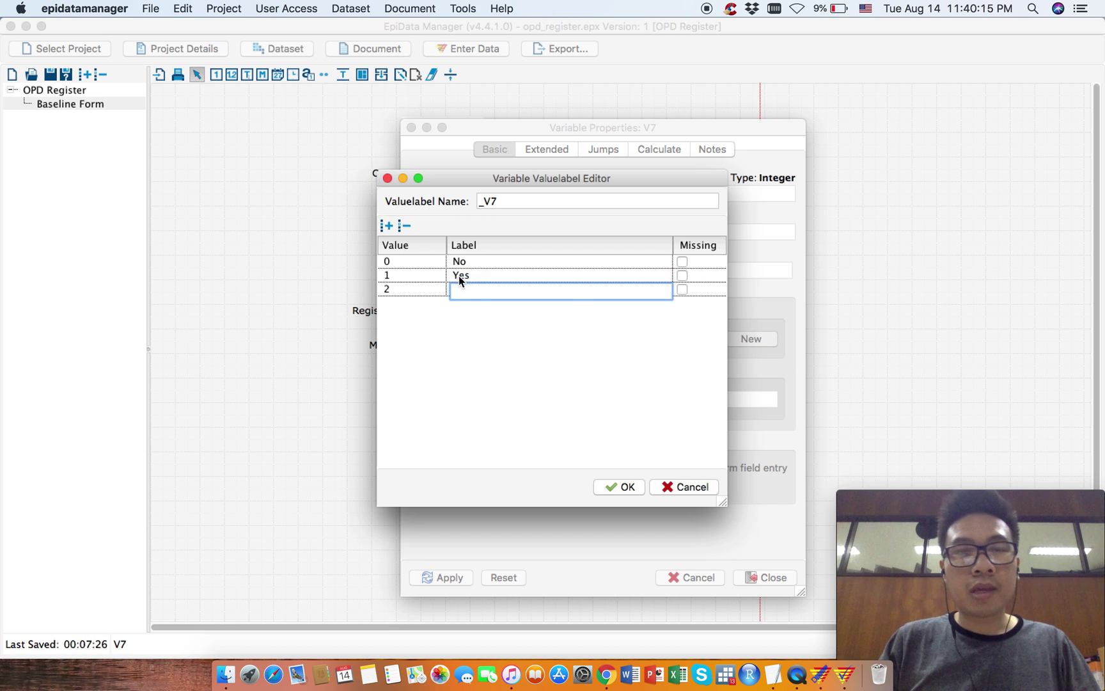
pyautogui.click(416, 289)
pyautogui.click(415, 291)
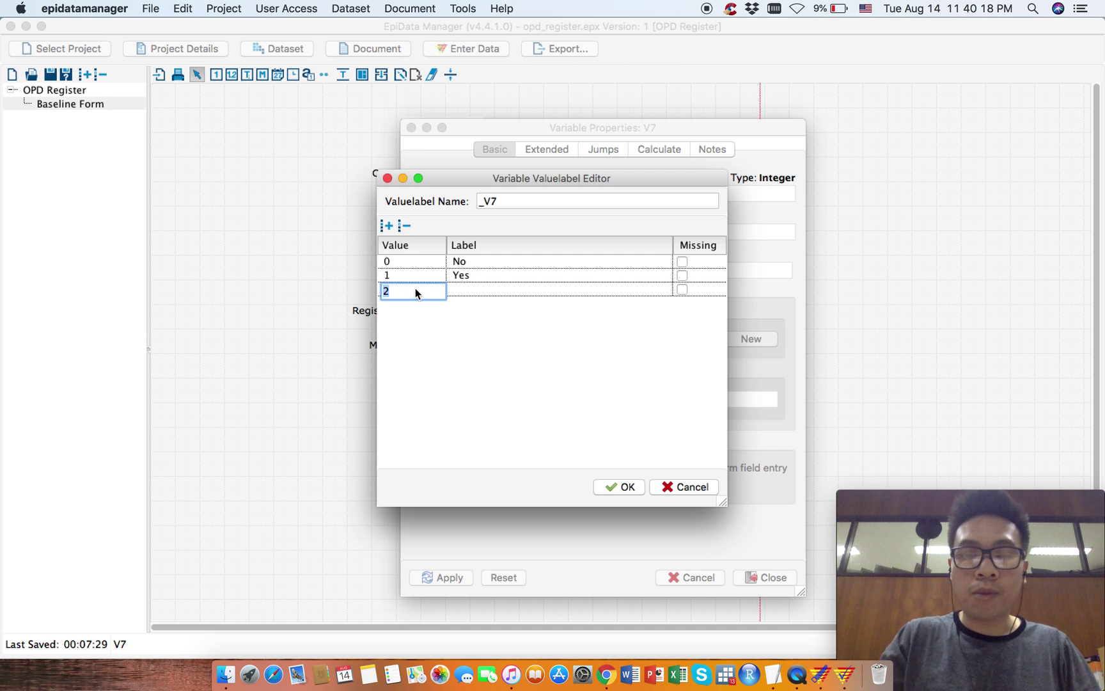
pyautogui.write('8')
pyautogui.press('Tab')
pyautogui.write('No')
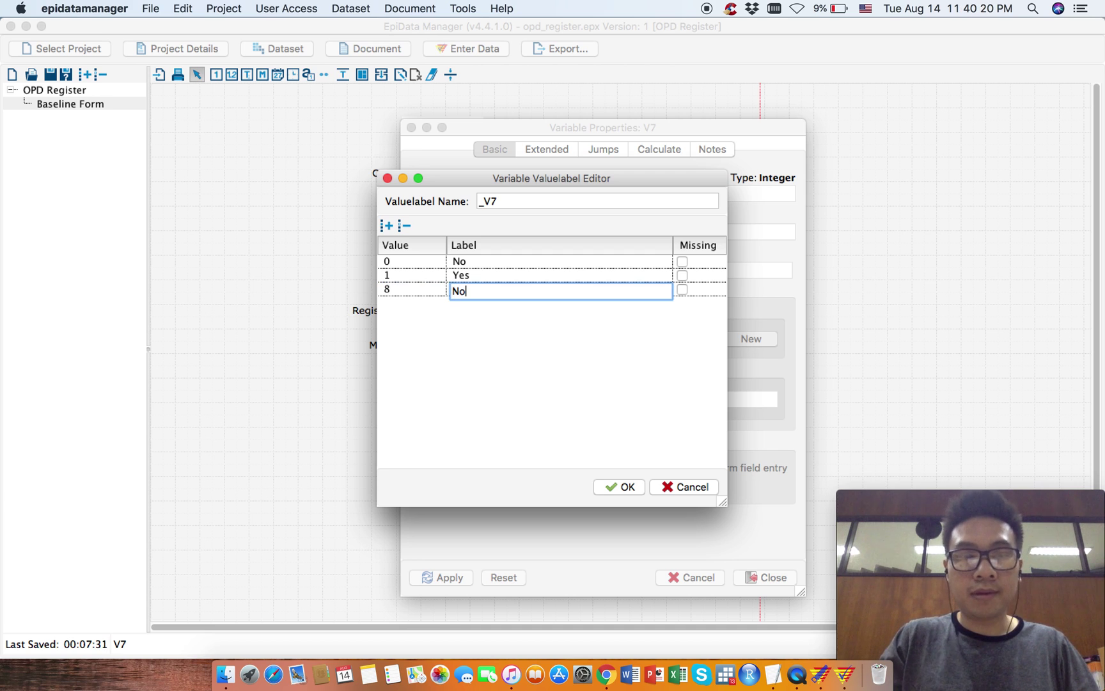
pyautogui.write('t Appli')
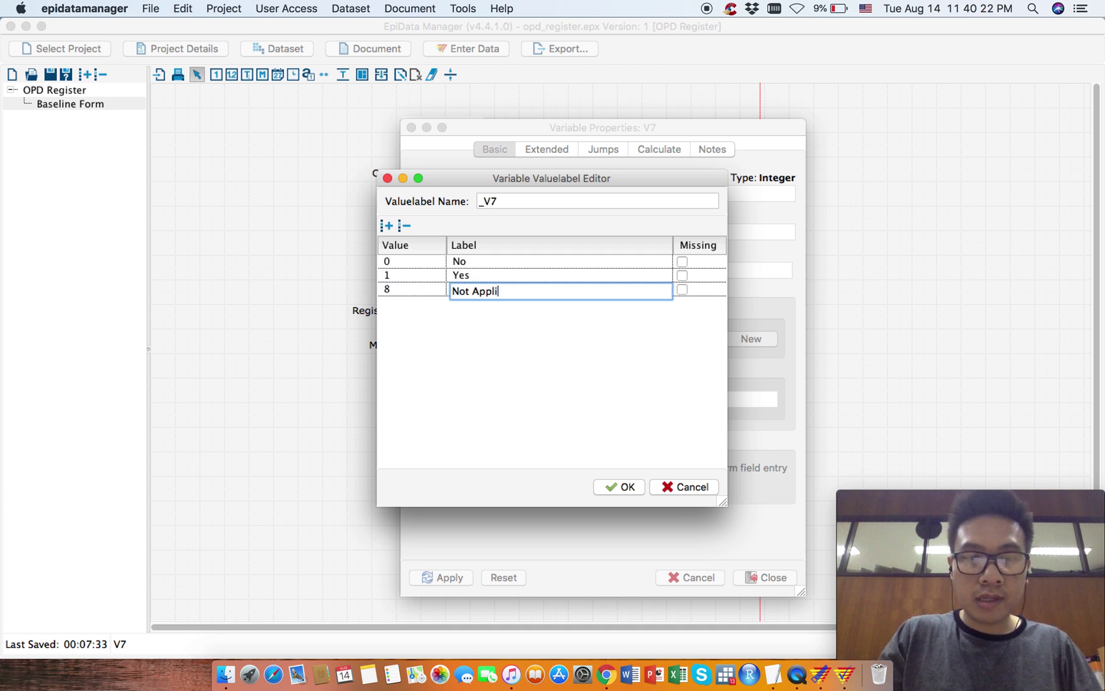
pyautogui.write('cable')
pyautogui.press('Return')
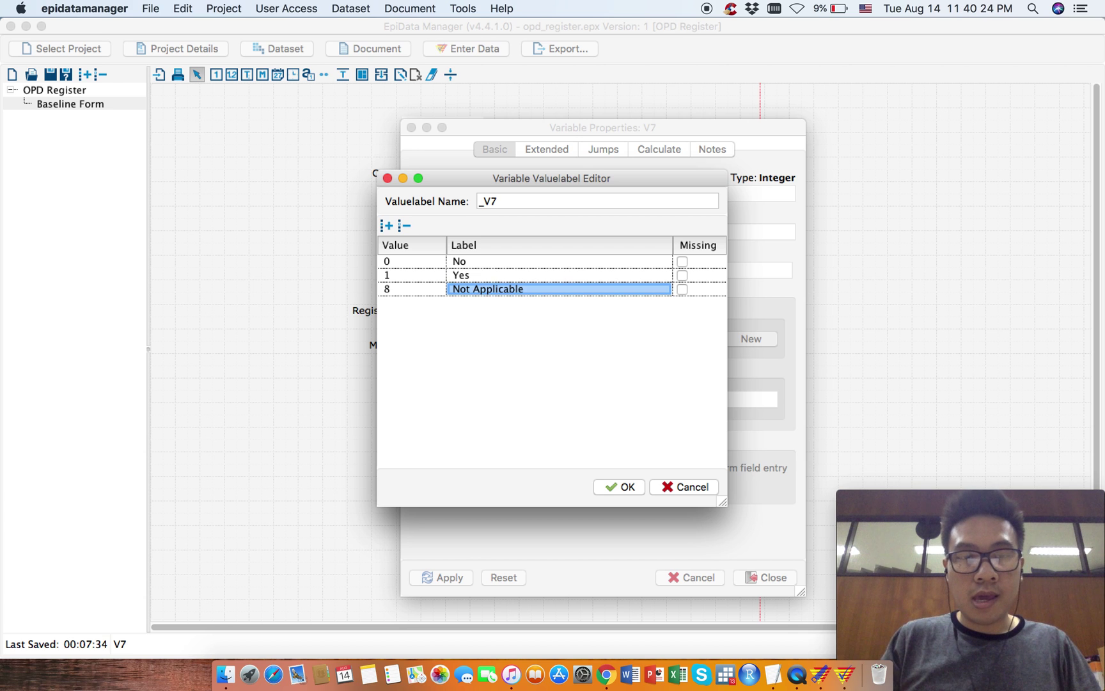
pyautogui.click(386, 226)
pyautogui.write('Missing')
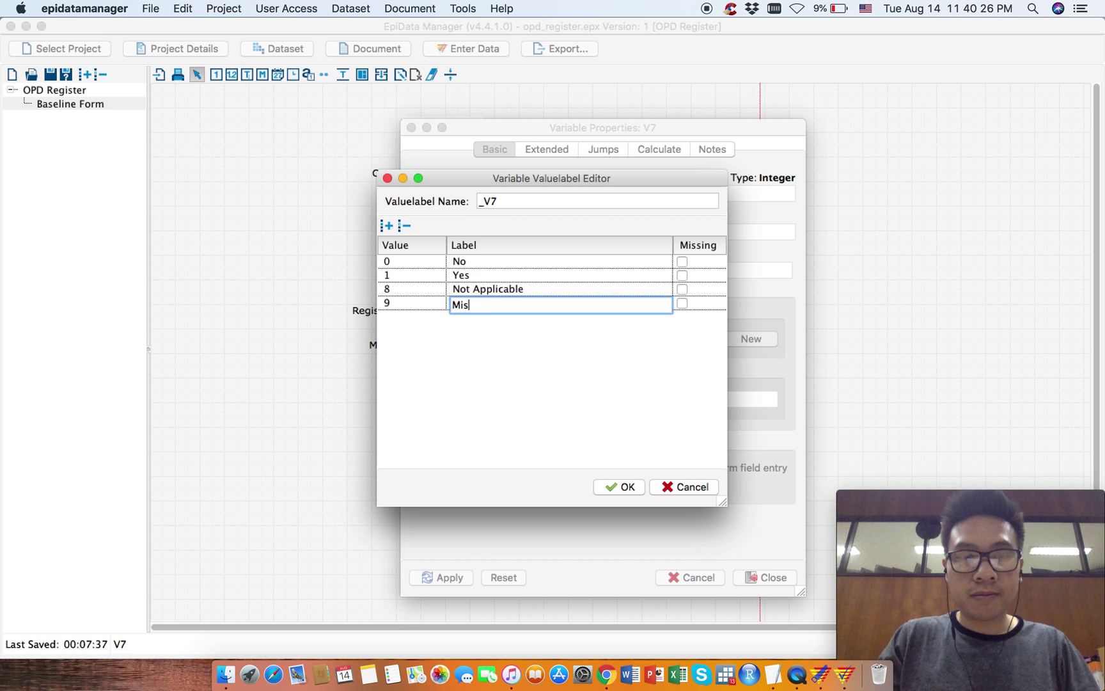
# Rename the value label set to _pregnancy and confirm it.
pyautogui.click(562, 200)
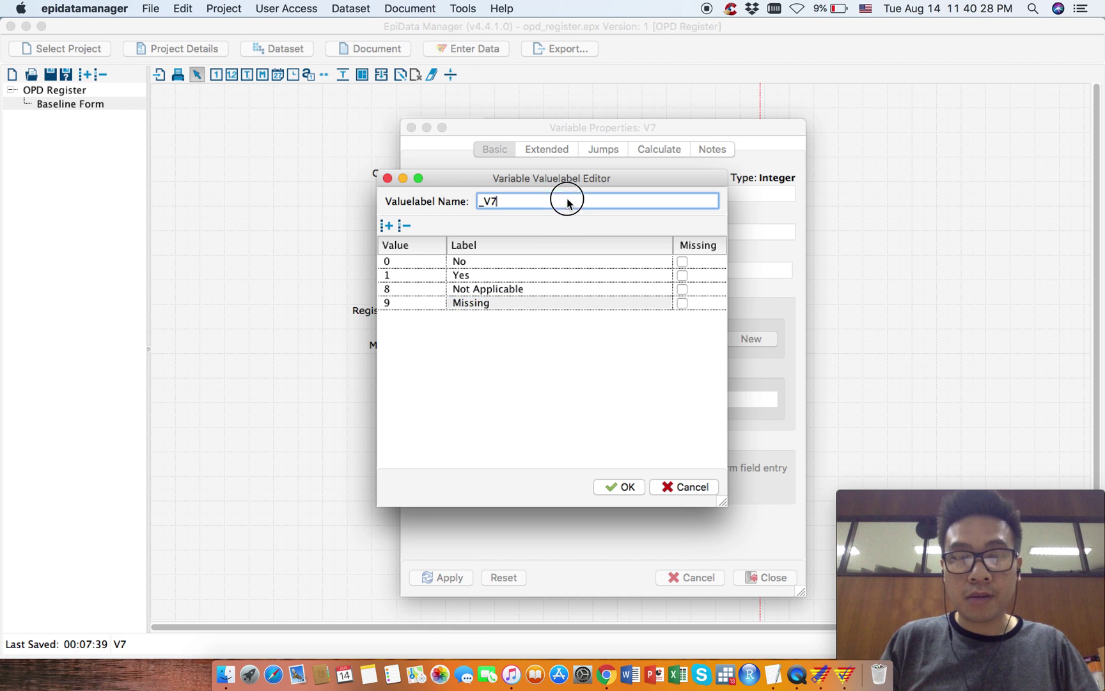
pyautogui.press('Right')
pyautogui.press('BackSpace')
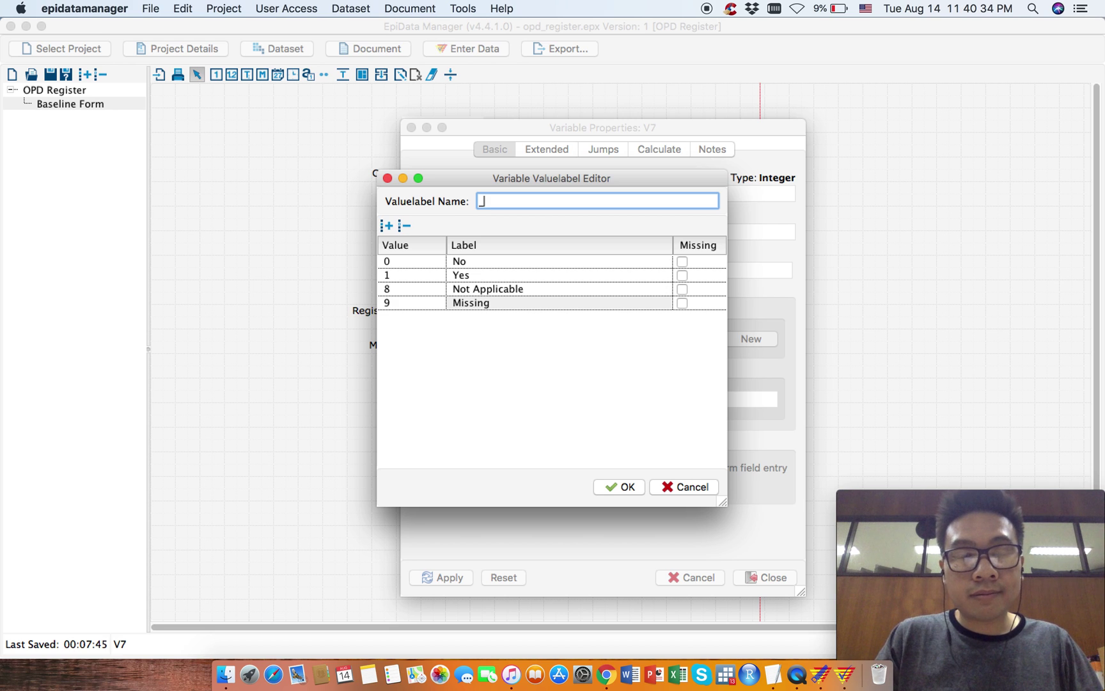
pyautogui.write('pregnancy')
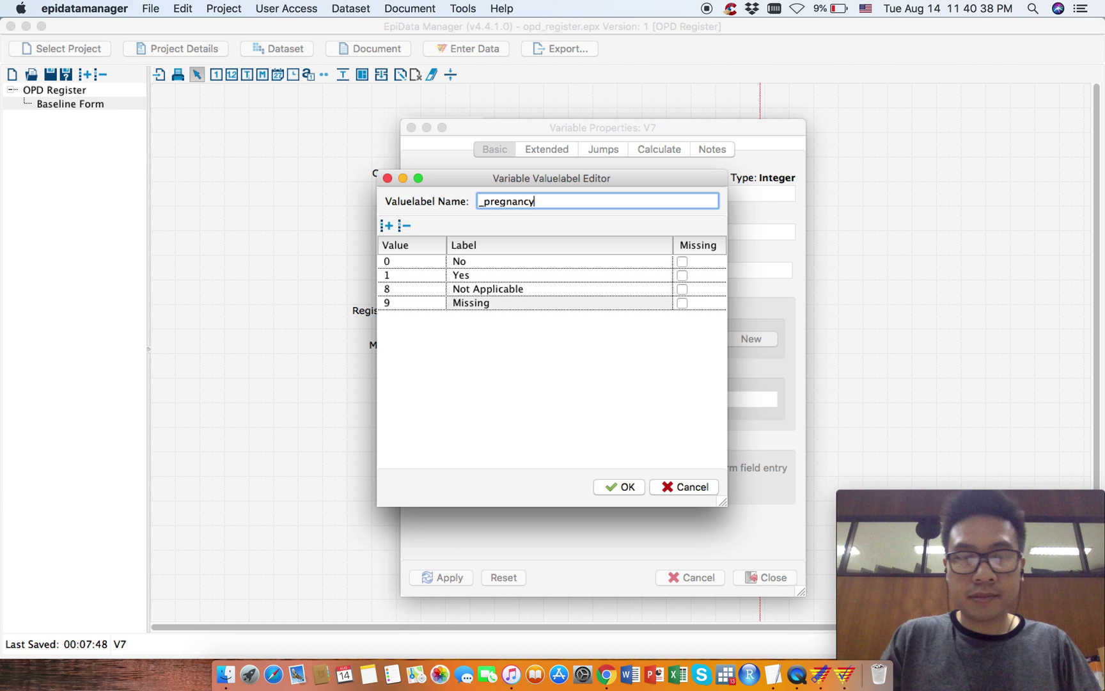
pyautogui.press('Tab')
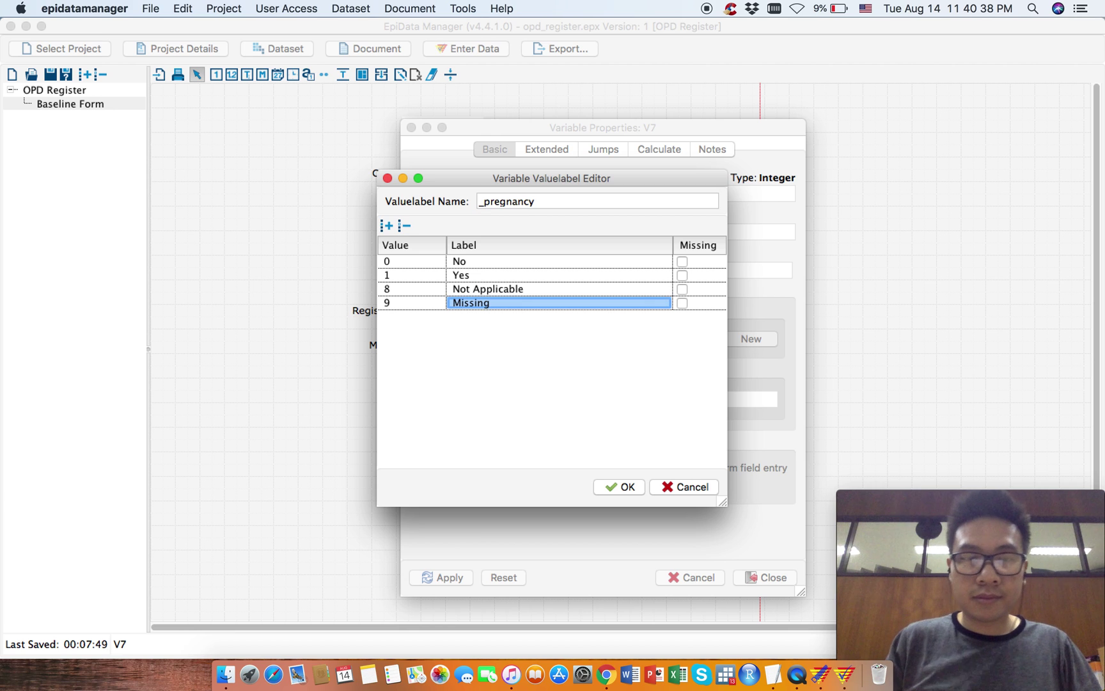
pyautogui.click(620, 486)
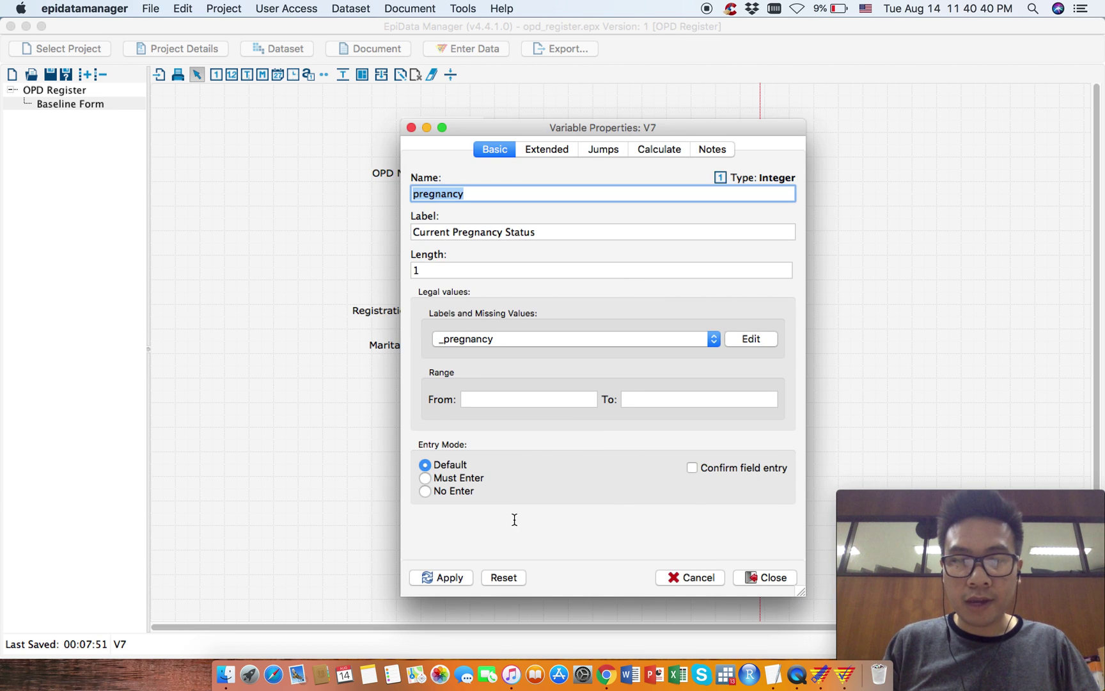
# Make pregnancy Must Enter with the picklist always shown, apply and close its properties.
pyautogui.click(467, 479)
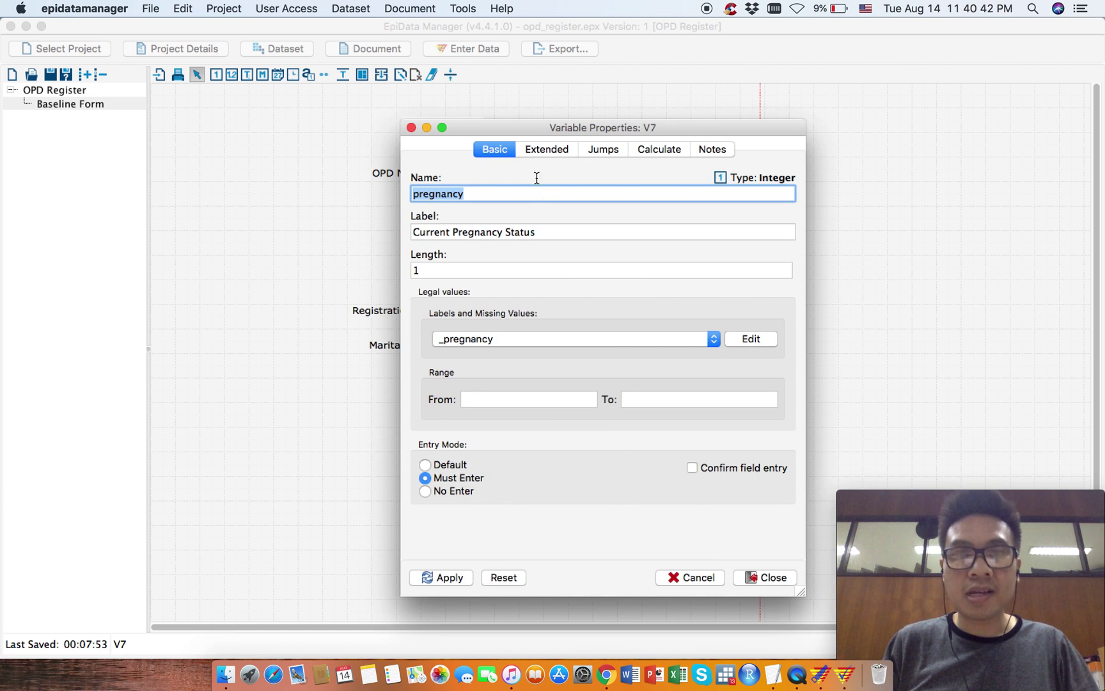
pyautogui.click(531, 150)
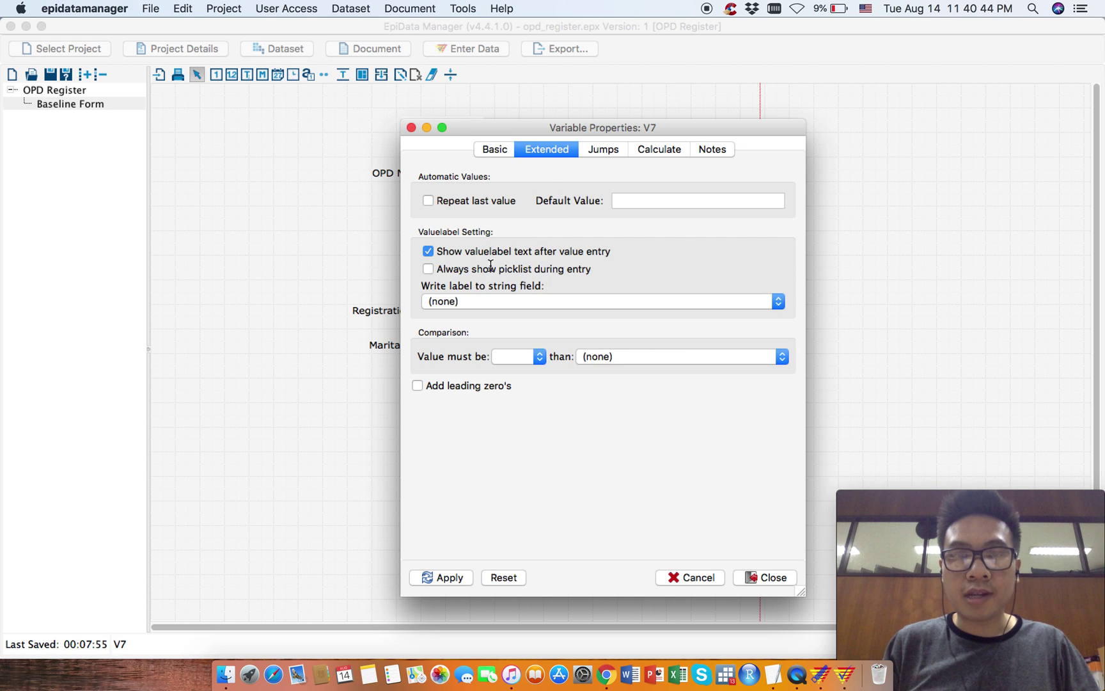
pyautogui.click(428, 269)
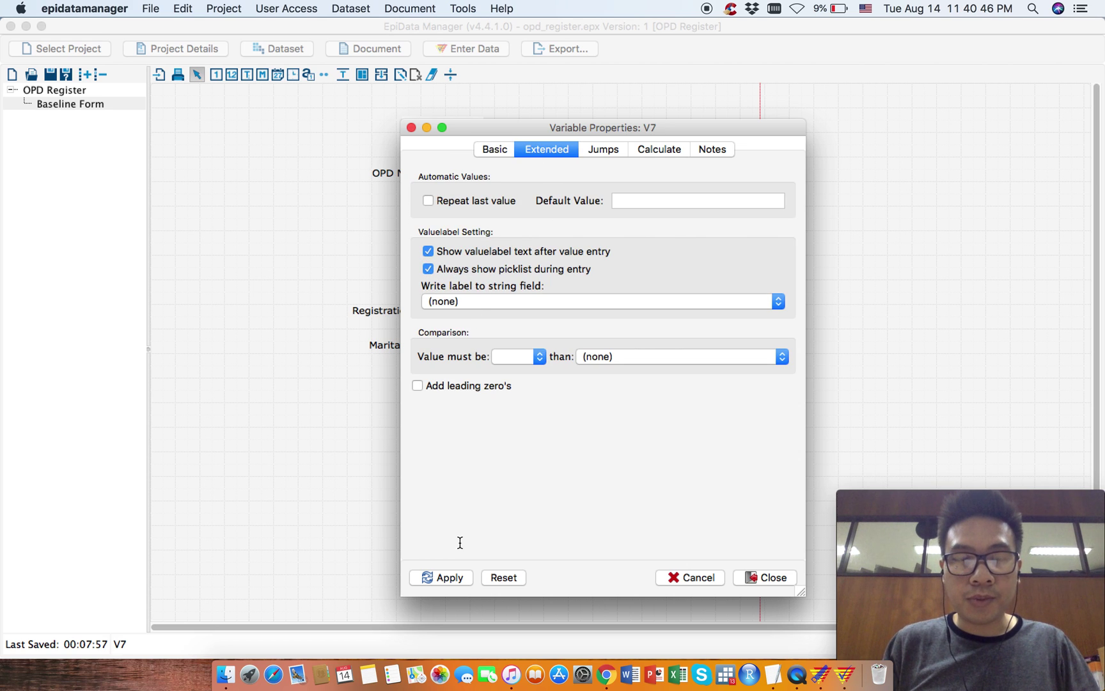
pyautogui.click(440, 576)
pyautogui.click(768, 577)
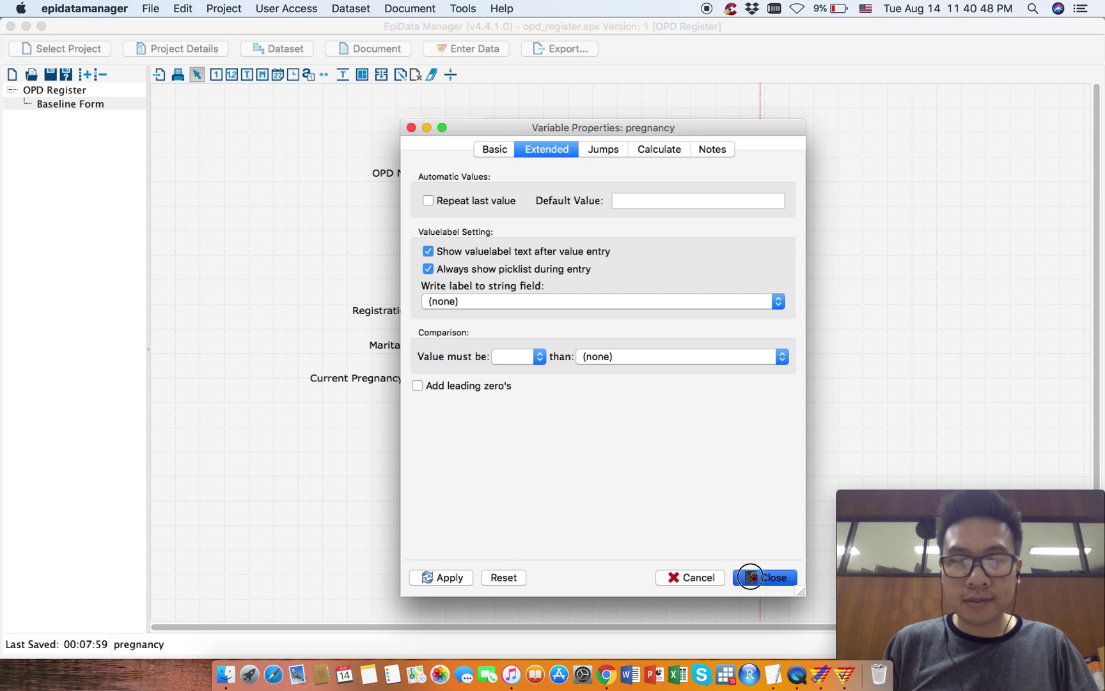
pyautogui.hotkey('ctrl', 'Up')
# Review the field list in TextEdit, then bring the EpiData Manager form back to the front.
pyautogui.click(193, 415)
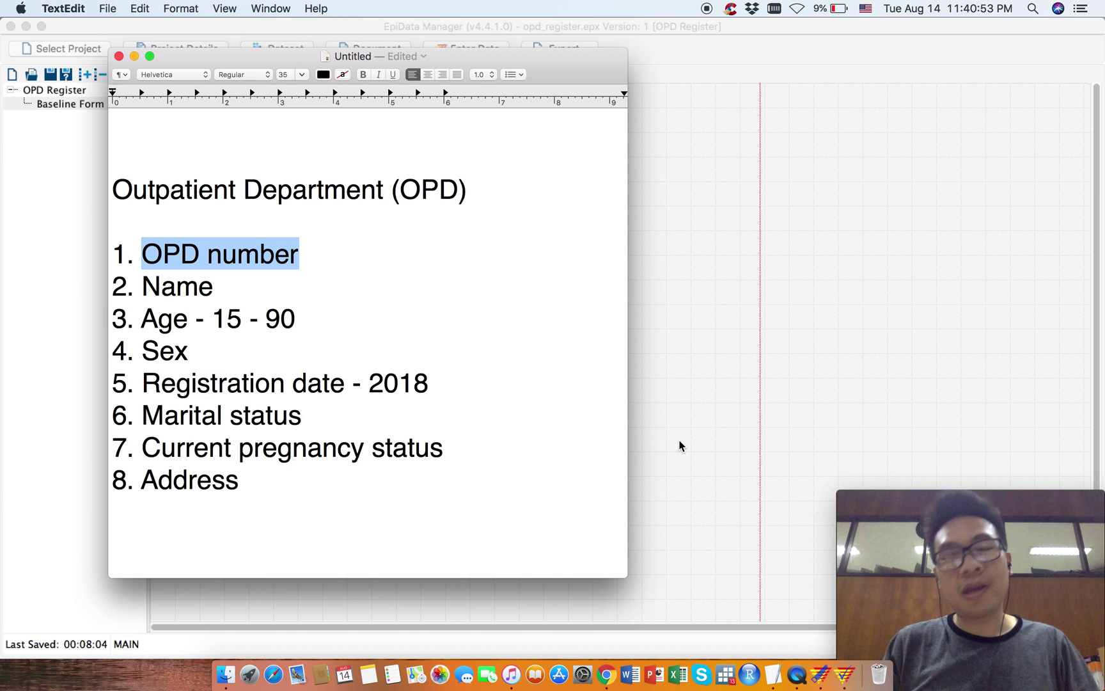
pyautogui.click(748, 53)
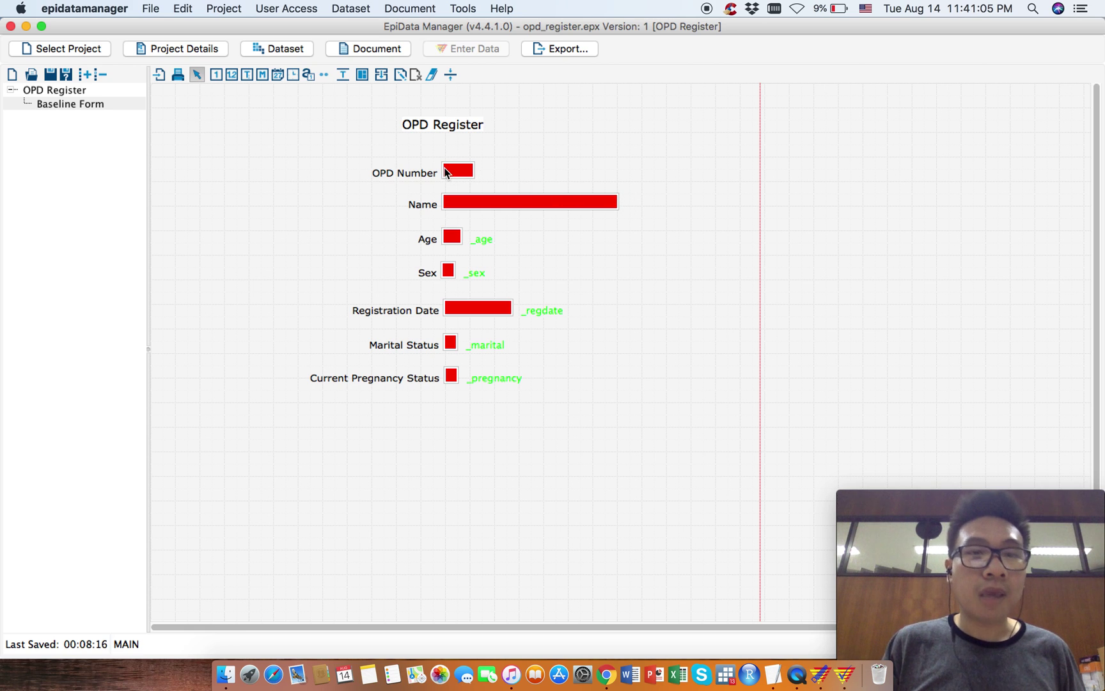
# Place a memo field labelled 'Address', named address, with Entry Mode set to Must Enter.
pyautogui.click(262, 74)
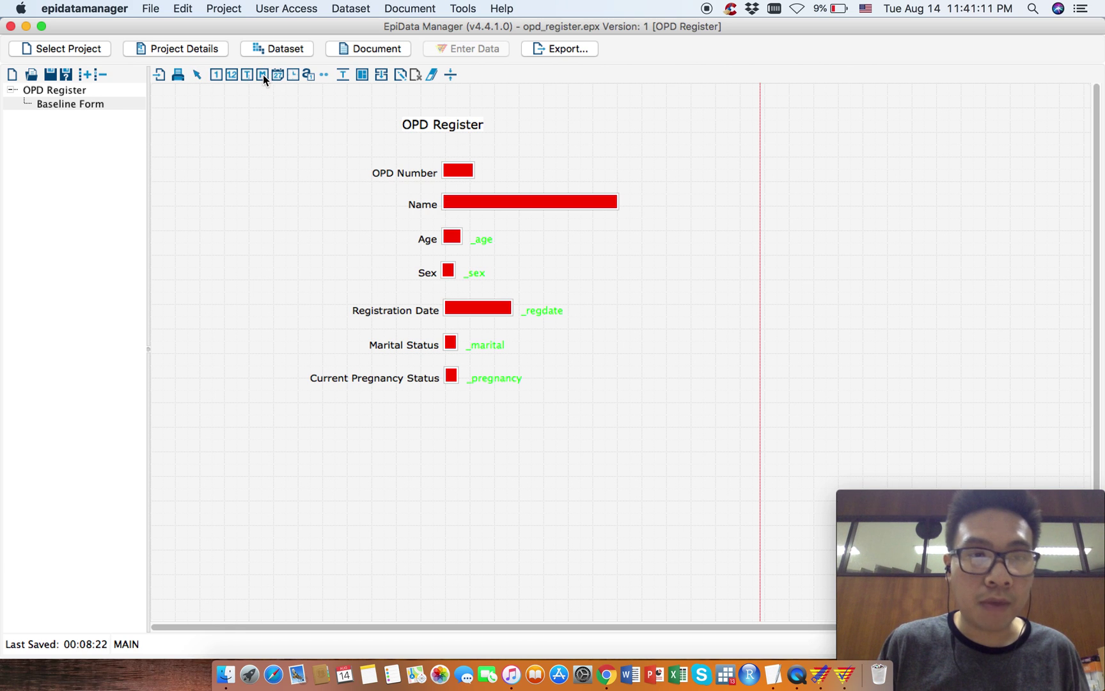
pyautogui.click(447, 406)
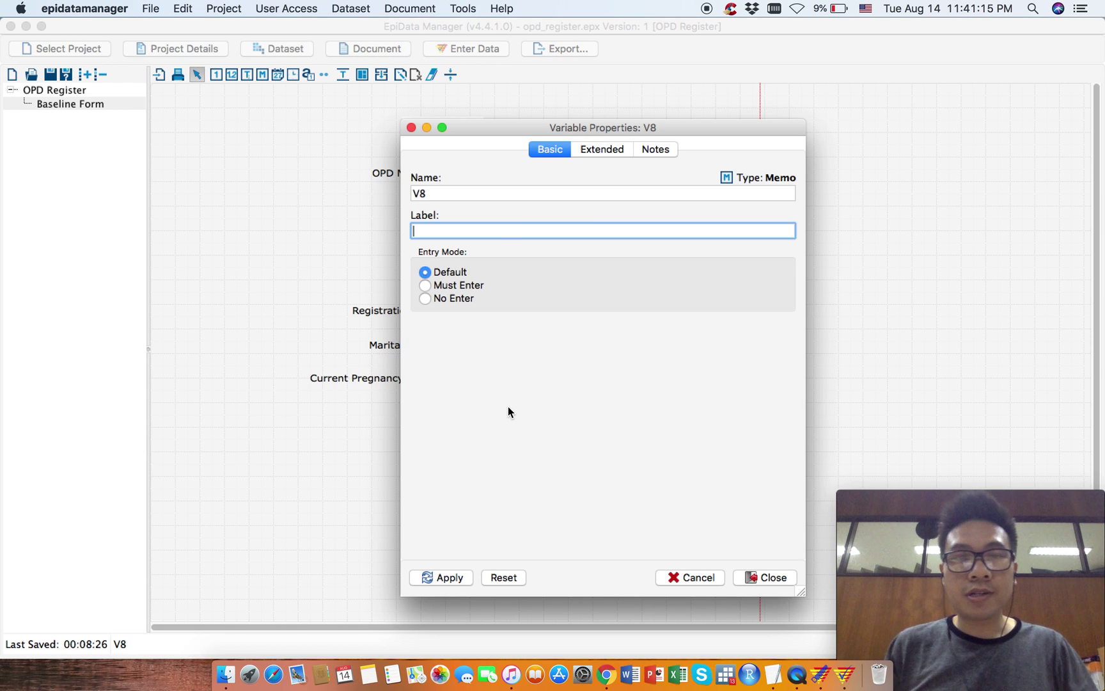
pyautogui.write('Ade')
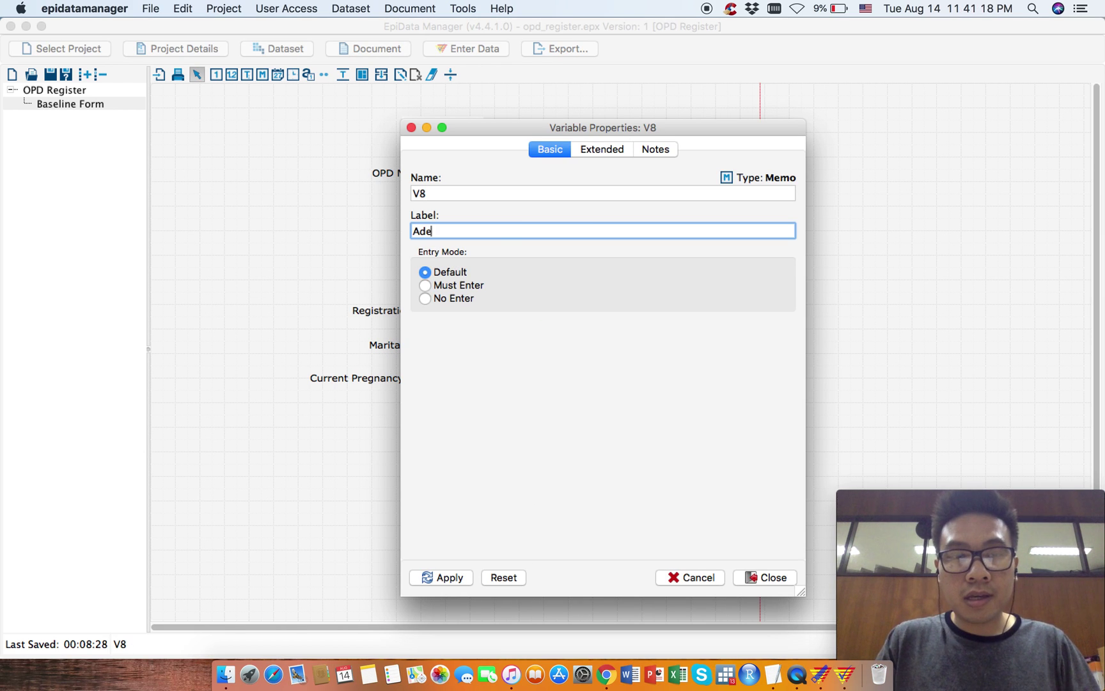
pyautogui.press('BackSpace')
pyautogui.write('dress')
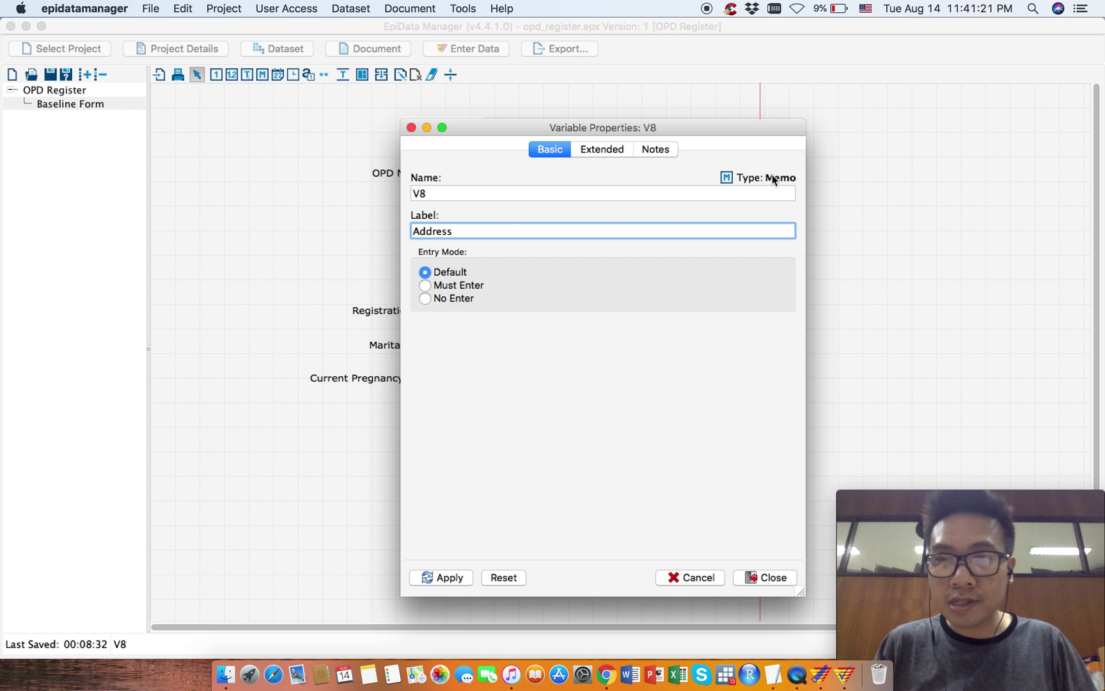
pyautogui.click(447, 198)
pyautogui.write('address')
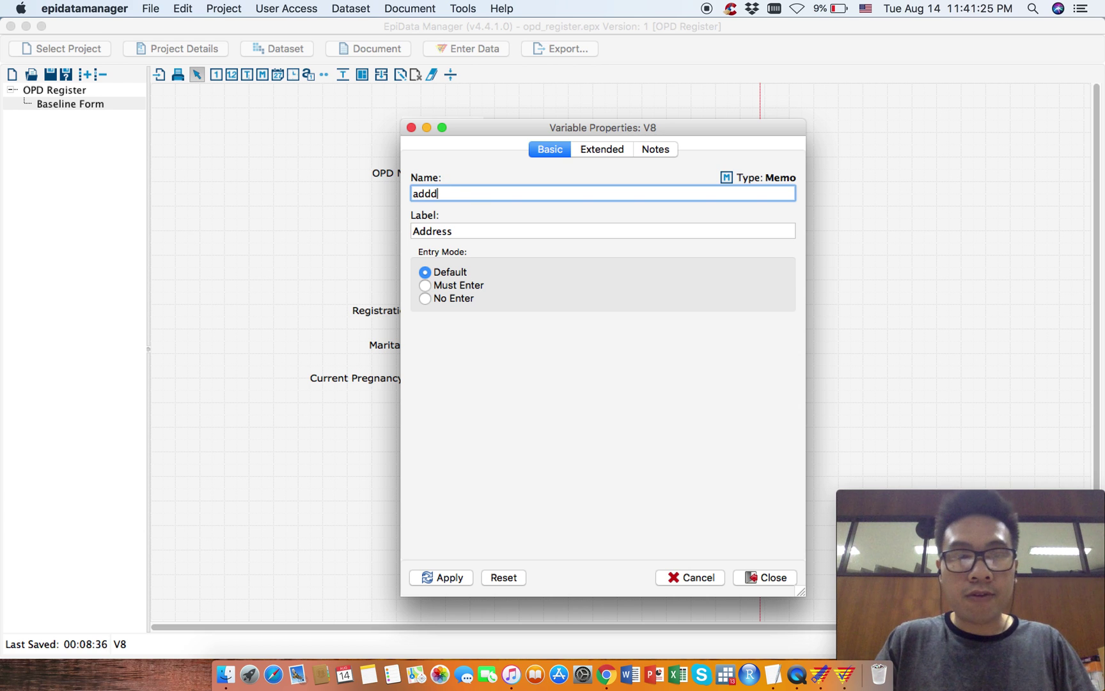
pyautogui.click(425, 285)
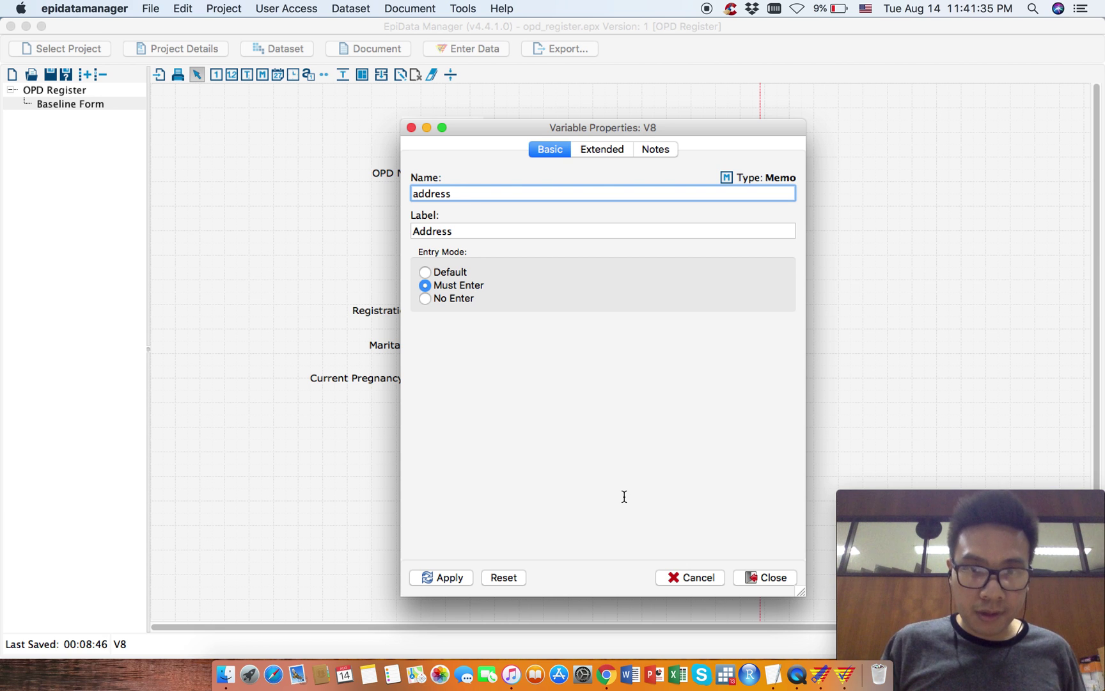
pyautogui.click(649, 151)
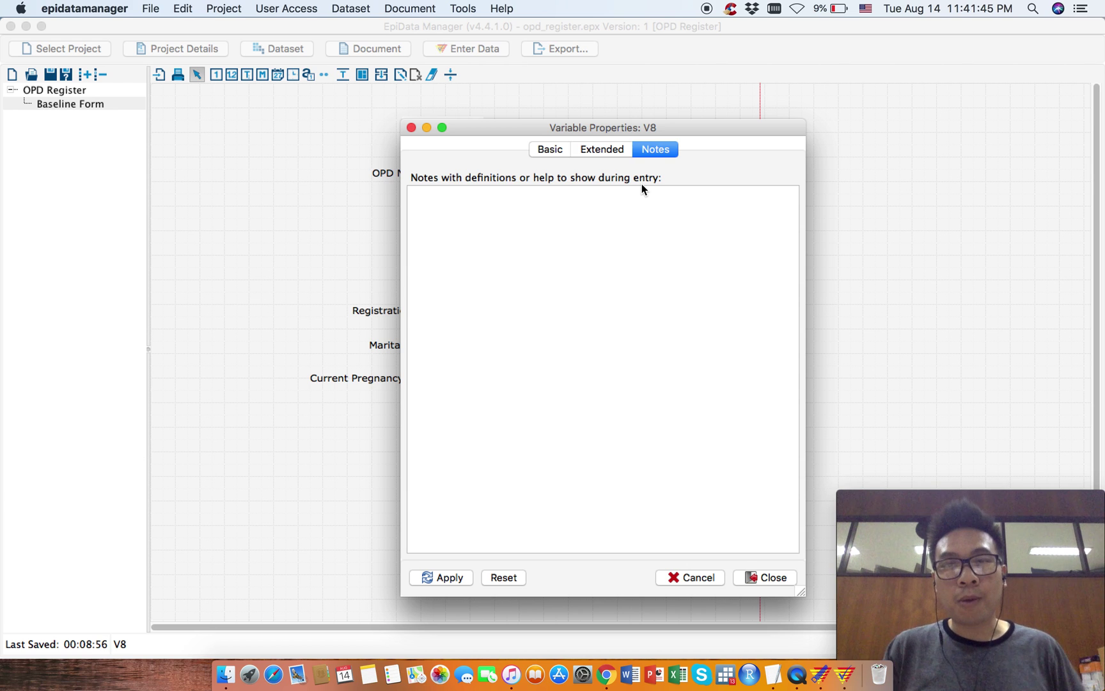
# Write the Address entry note 'Type "Missing" if missing.' and apply it.
pyautogui.click(629, 205)
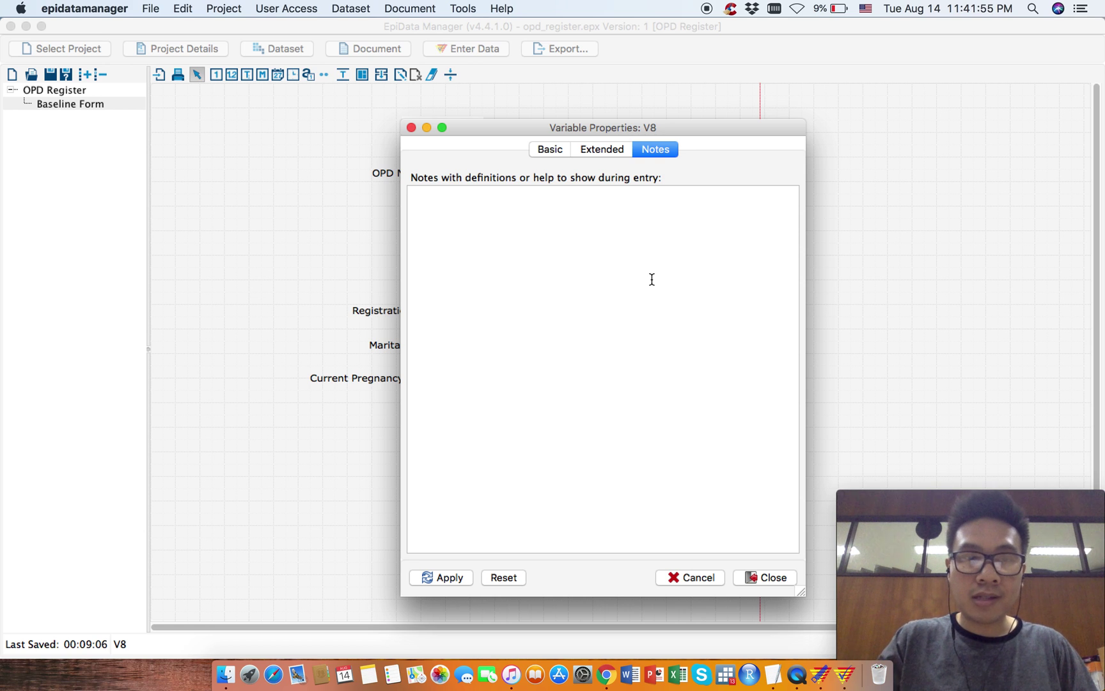
pyautogui.write('Type 1')
pyautogui.write('M')
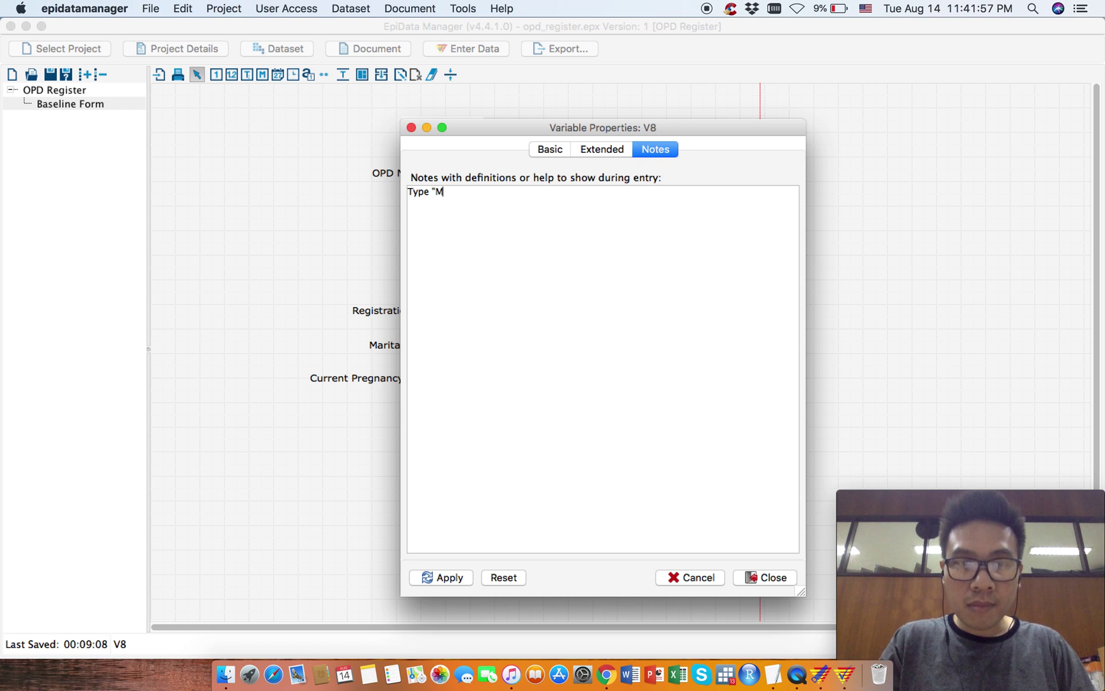
pyautogui.write('issing" if')
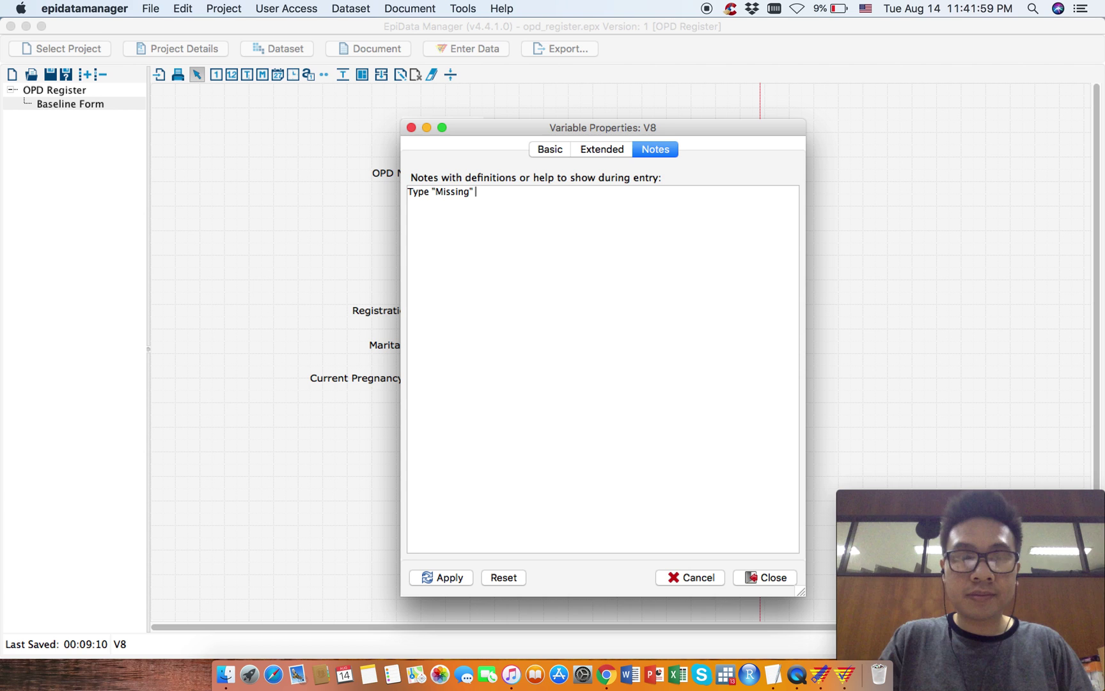
pyautogui.write(' mis')
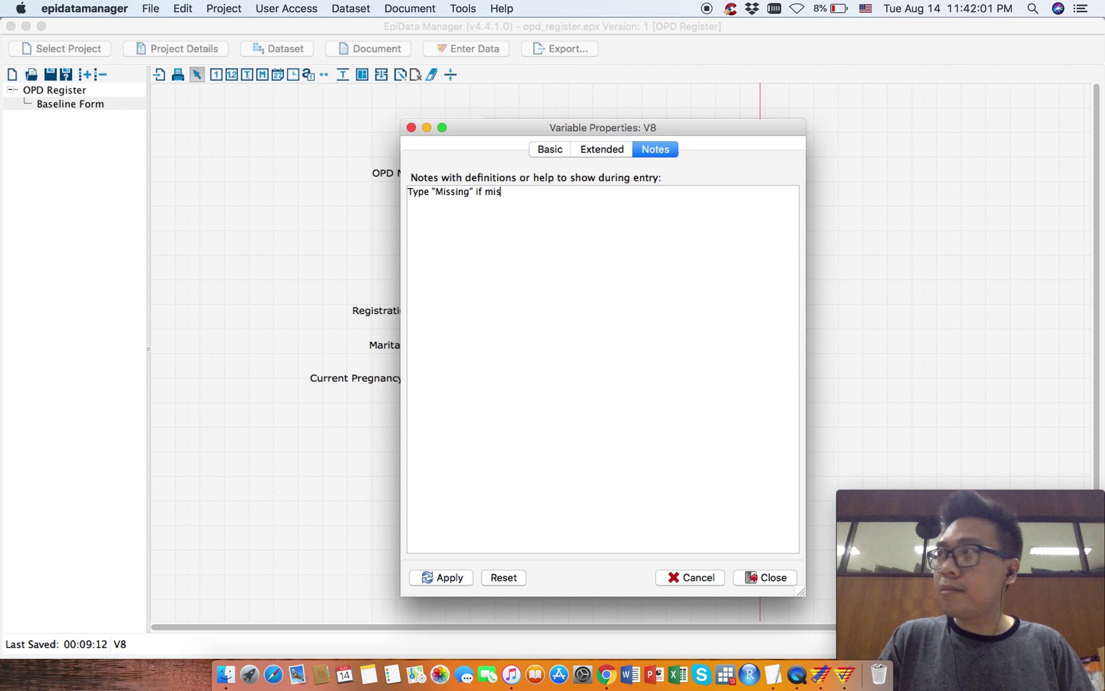
pyautogui.write('sing.')
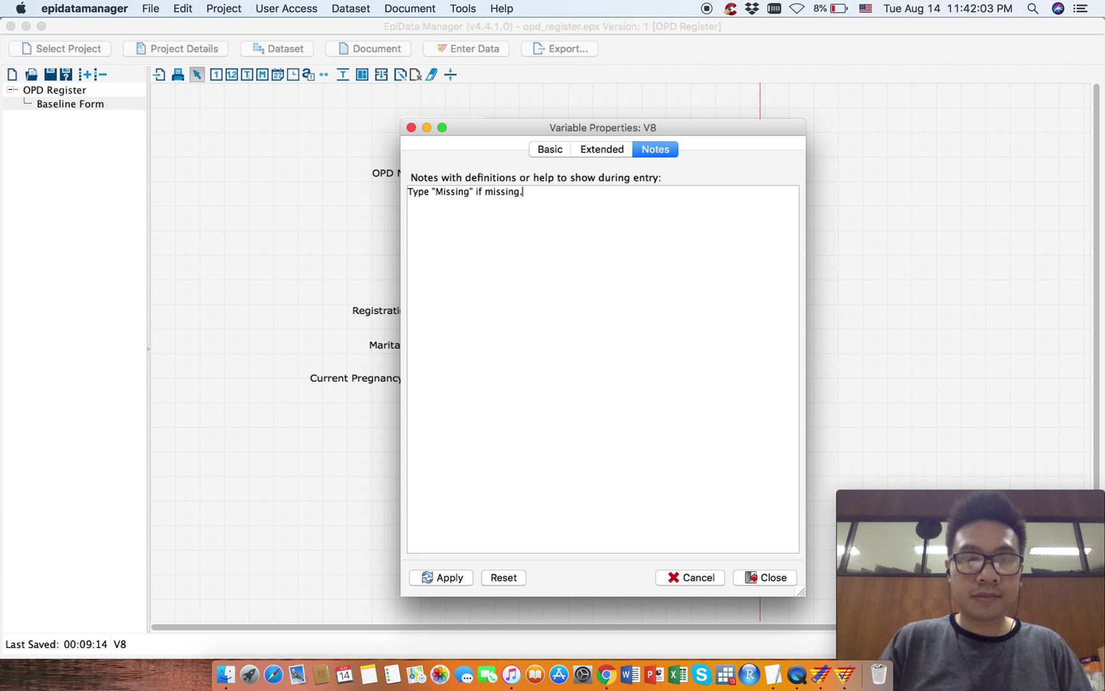
pyautogui.click(452, 577)
# Close the Address properties, drag the field slightly down-left, and save with Cmd+S.
pyautogui.click(775, 578)
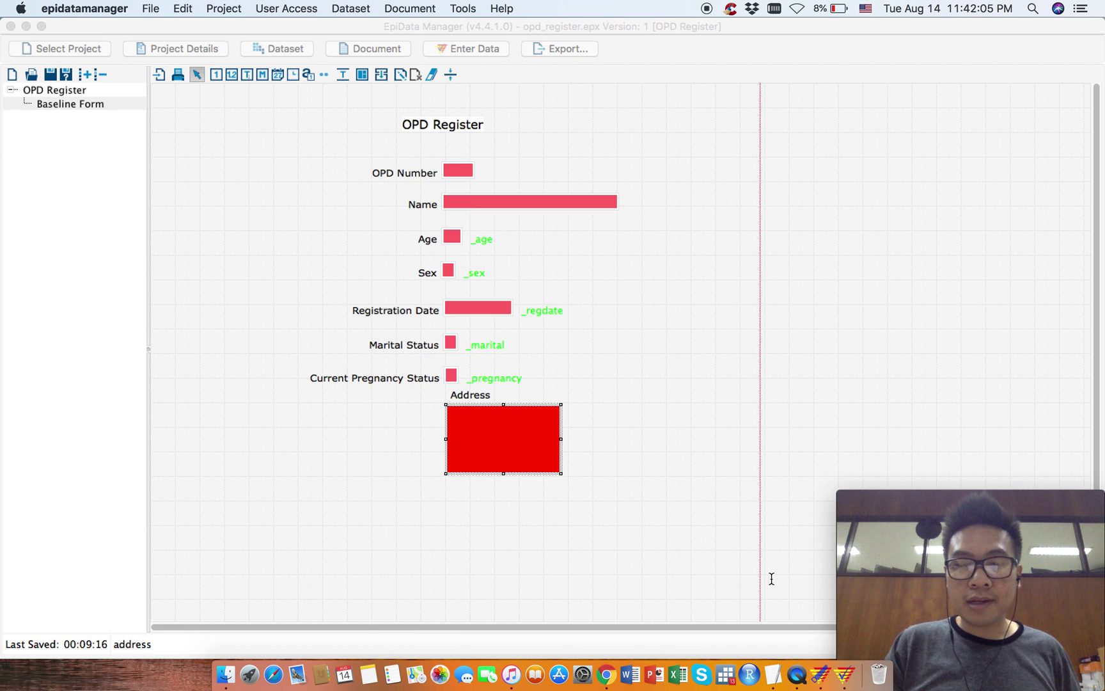
pyautogui.moveTo(533, 438)
pyautogui.mouseDown()
pyautogui.moveTo(558, 432)
pyautogui.moveTo(553, 441)
pyautogui.mouseUp()
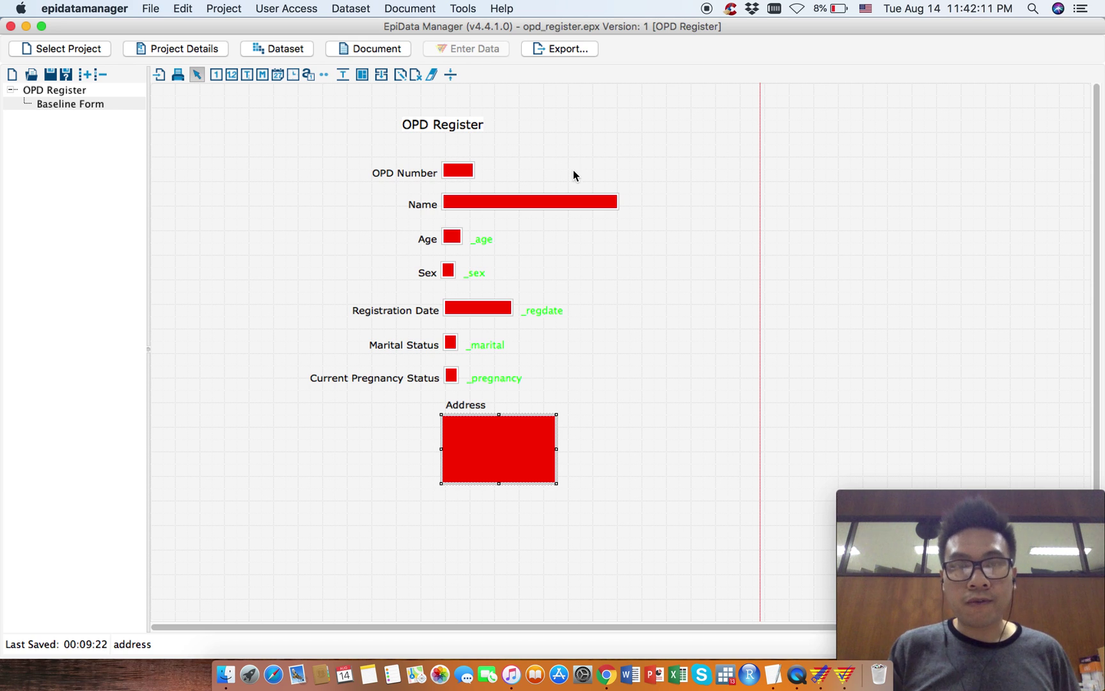
pyautogui.press('super+s')
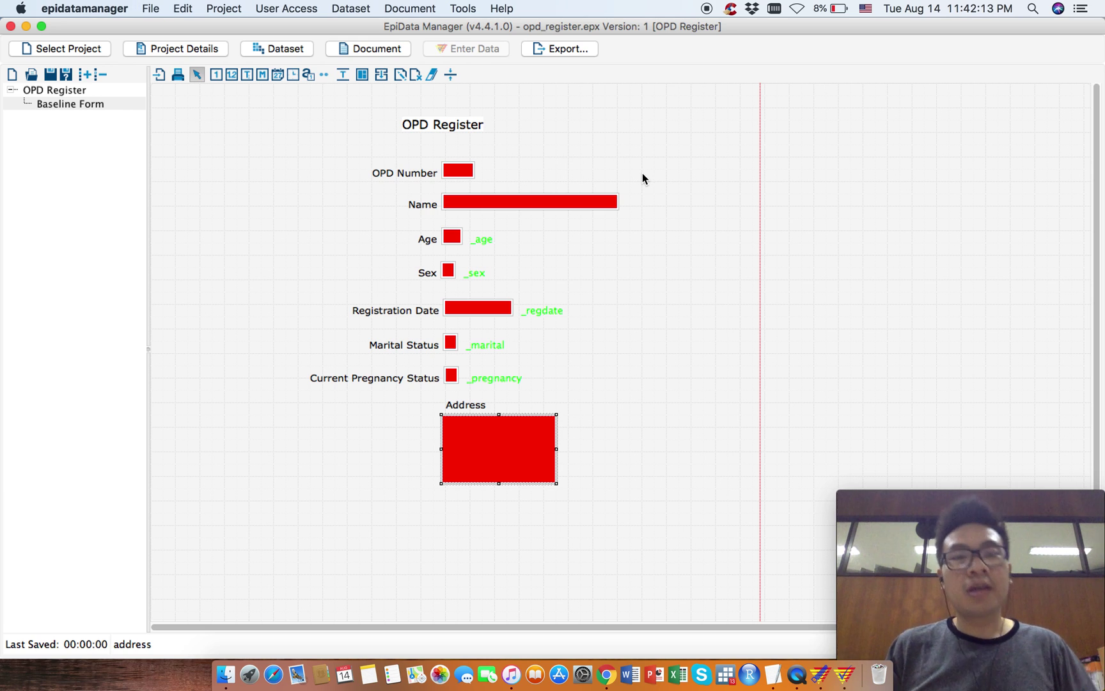